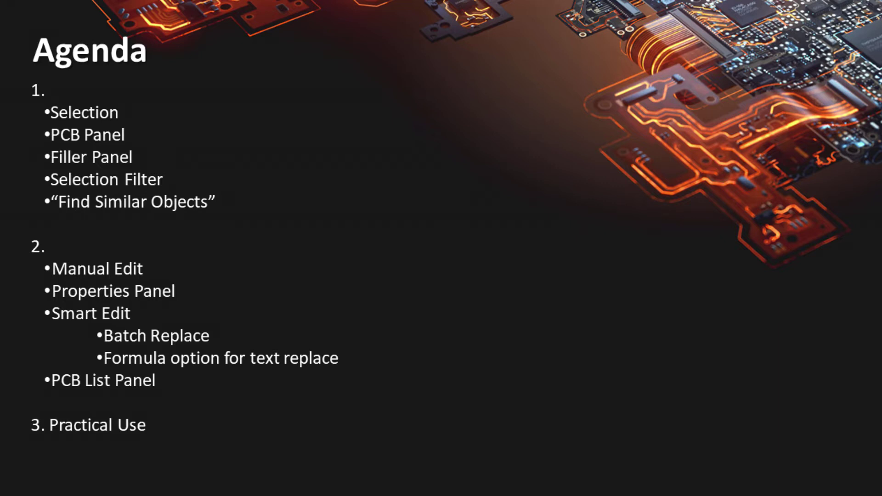
Advance the PowerPoint deck from the agenda to the Object Selection slide
key(Right)
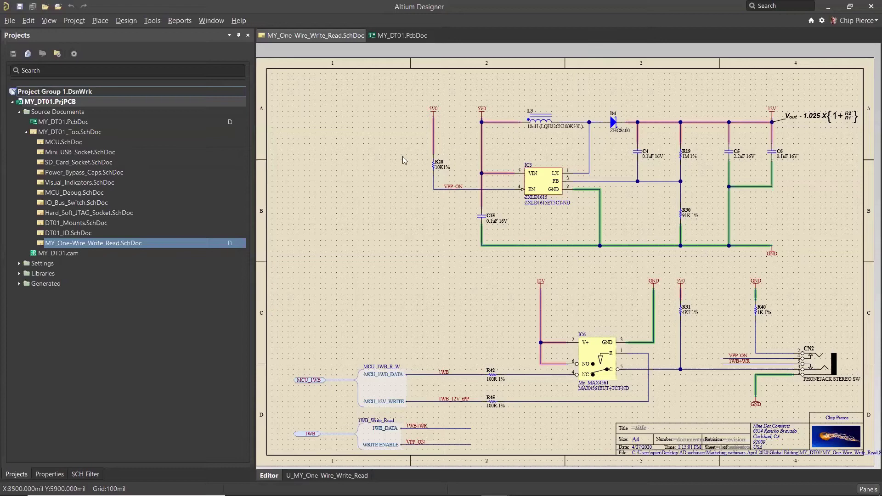
Review the Edit » Select modes, then show the Select popup (Lasso Select, Inside Area) on the schematic
click(29, 20)
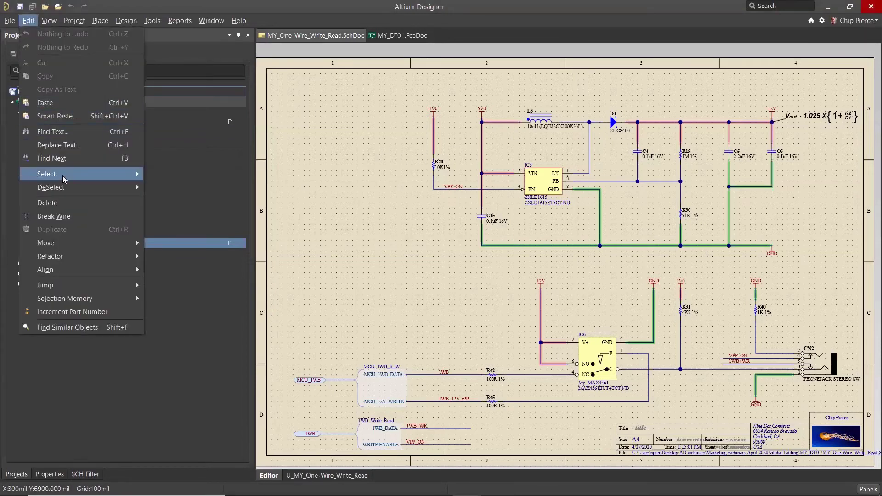
mouse_move(63, 178)
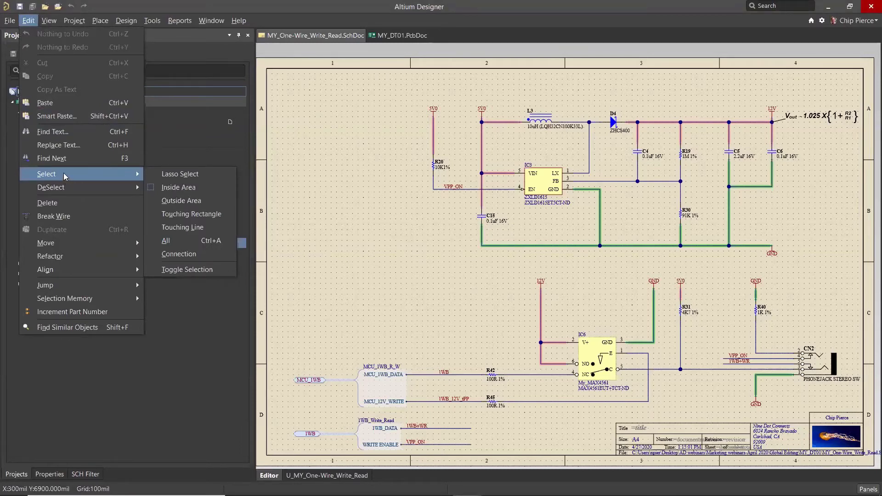
click(334, 243)
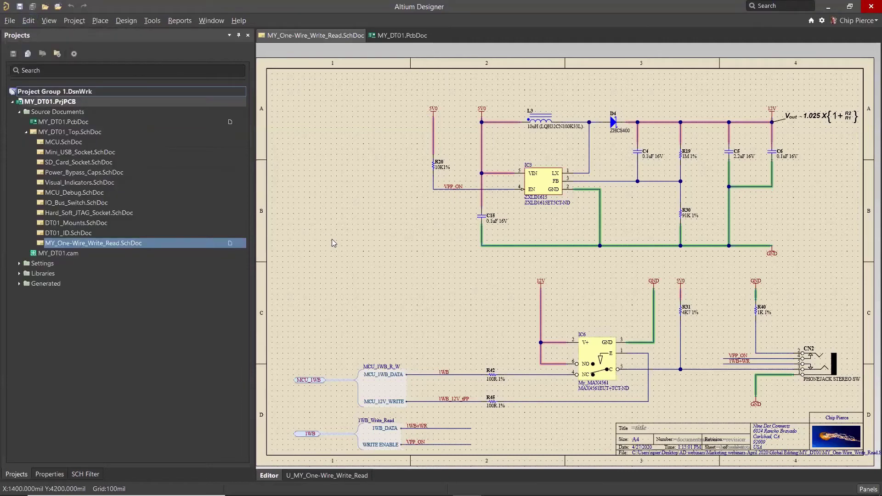
key(s)
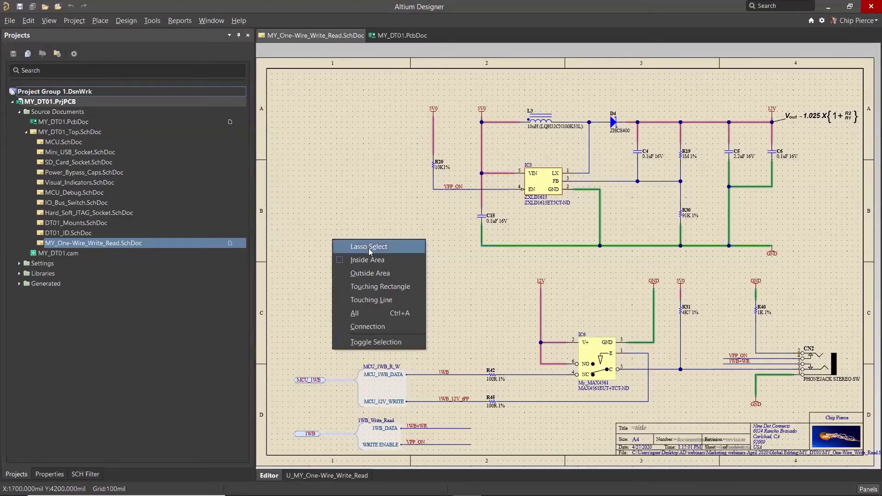
click(400, 251)
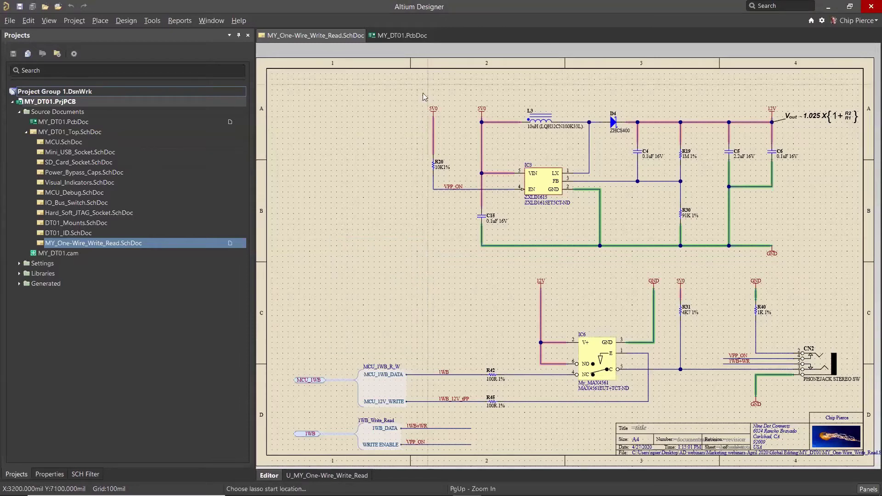
mouse_move(651, 304)
mouse_down()
mouse_move(842, 230)
mouse_move(841, 129)
mouse_move(728, 86)
mouse_move(447, 83)
mouse_up()
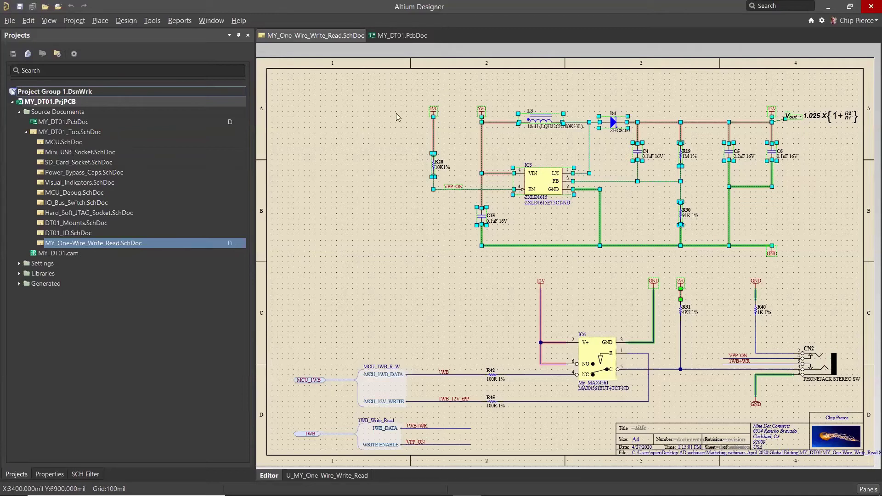
click(387, 125)
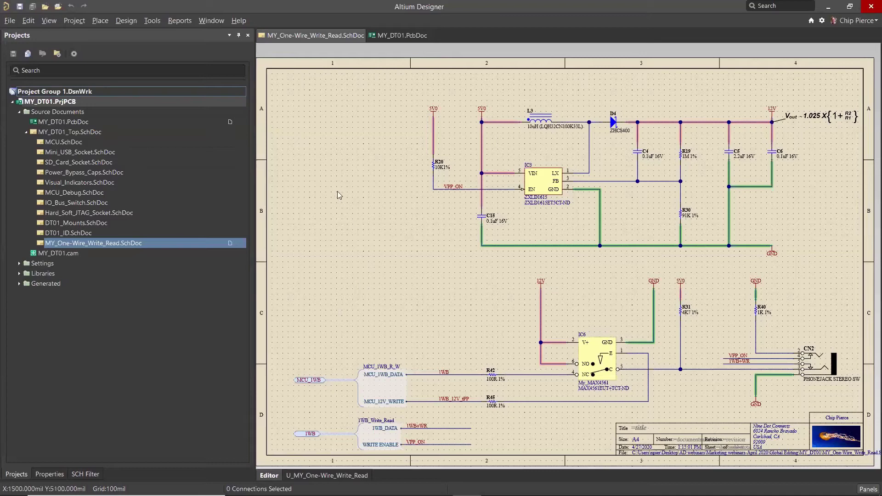
key(s)
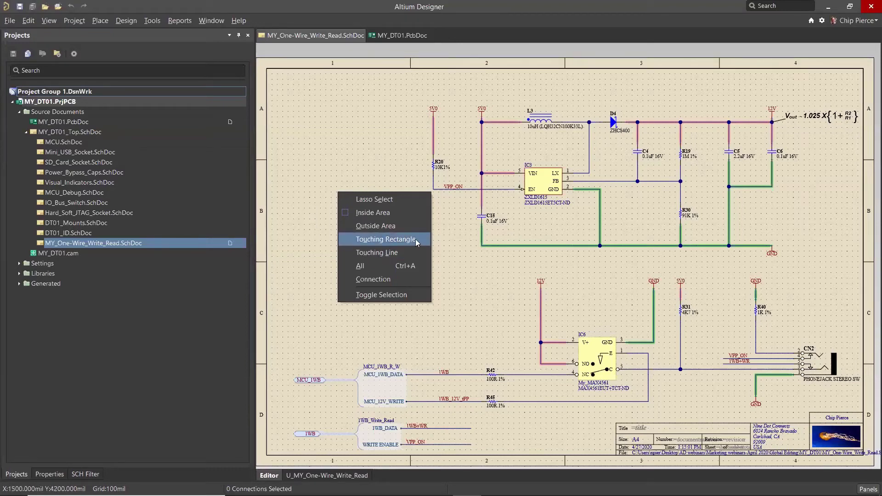
click(410, 212)
click(399, 81)
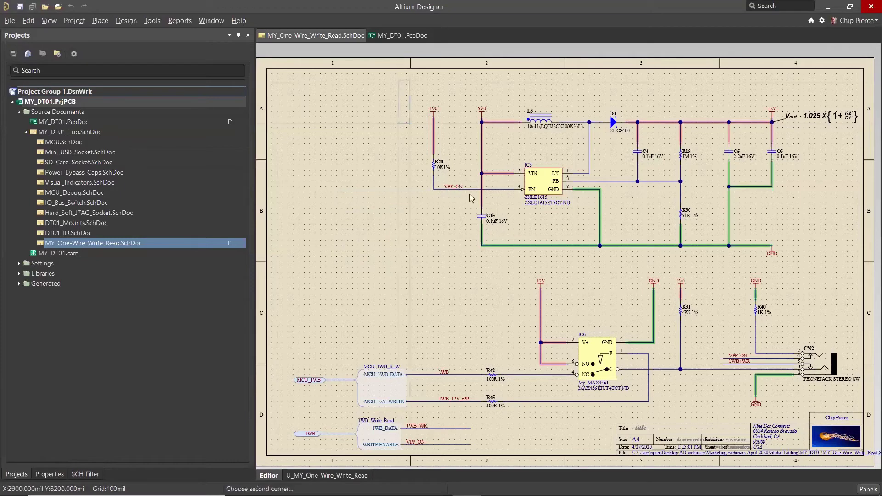
click(848, 272)
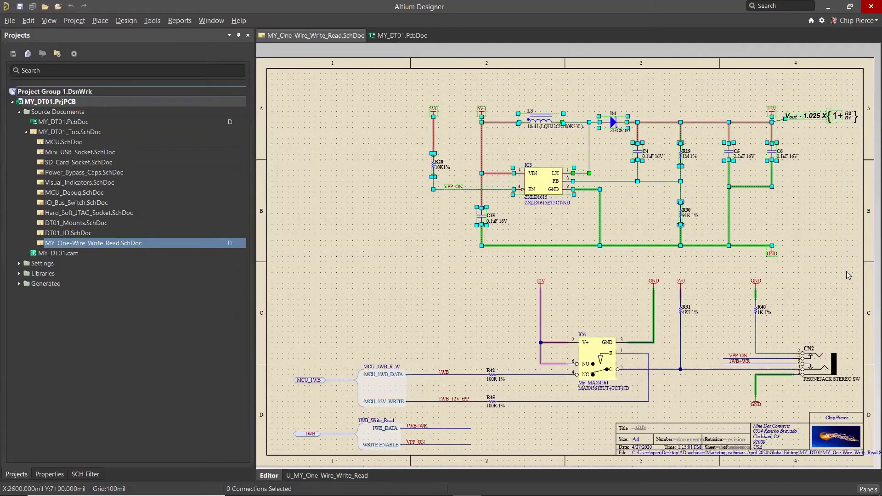
click(363, 246)
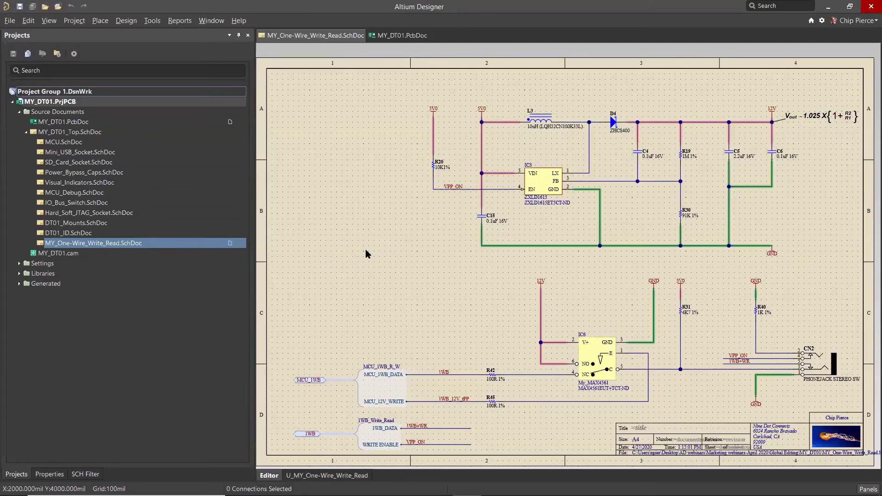
drag(843, 86, 401, 272)
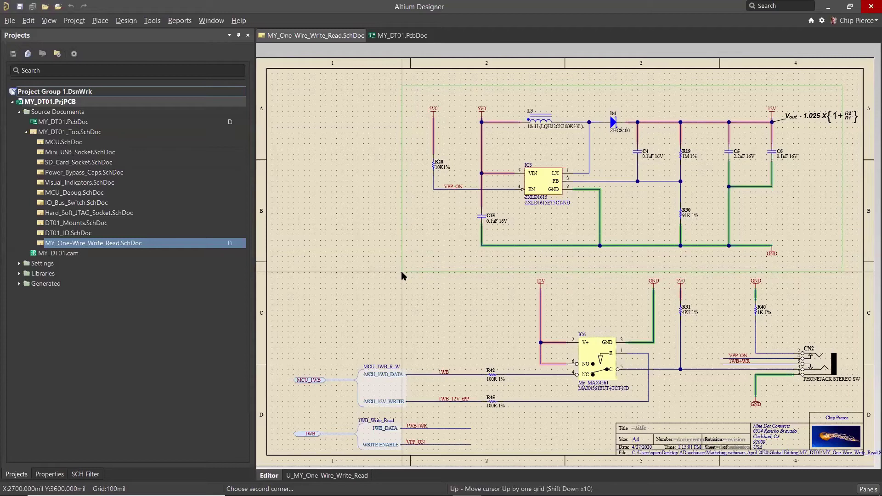
click(401, 272)
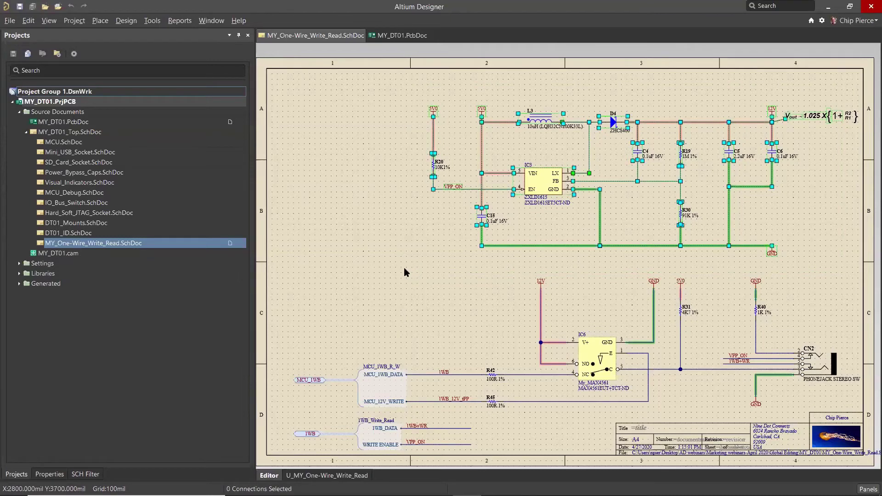
click(404, 269)
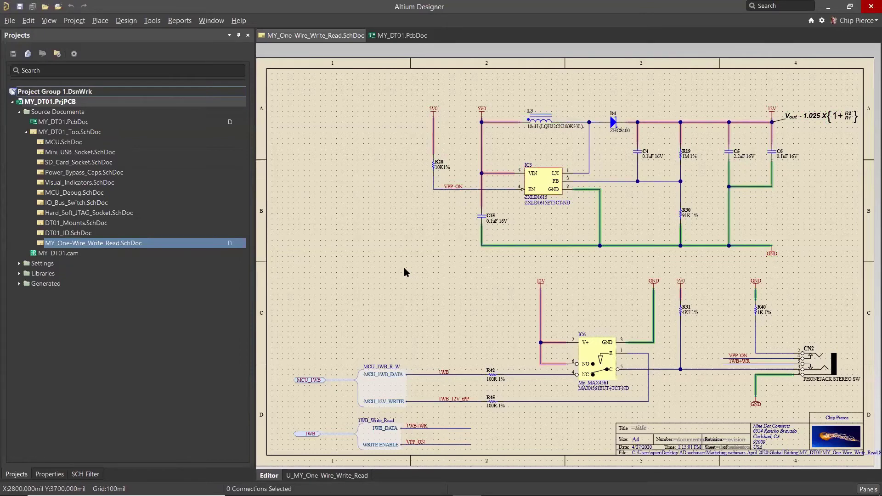
key(s)
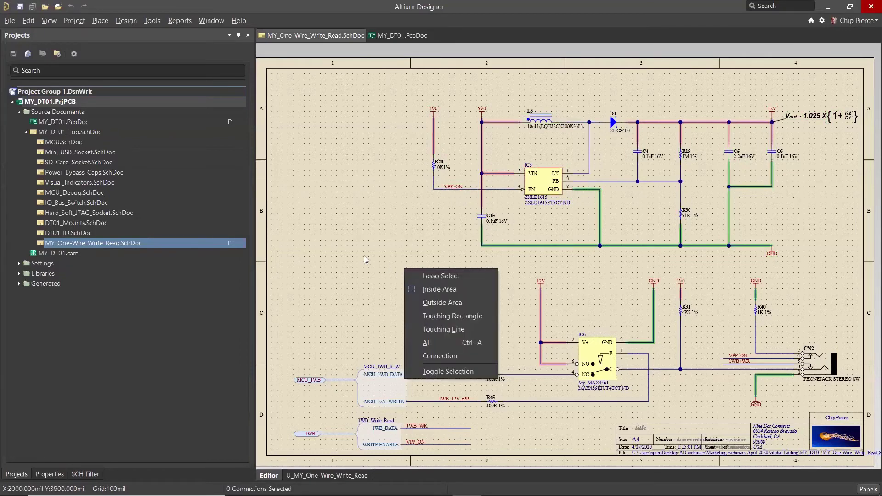
key(Escape)
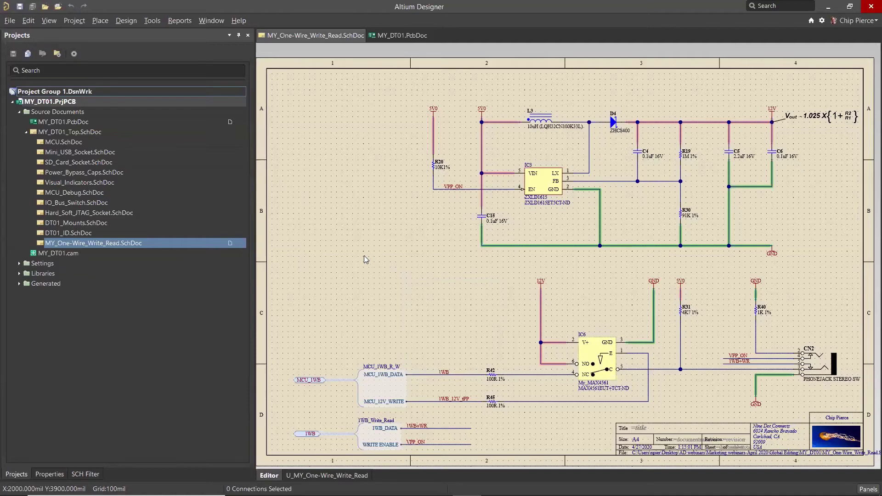
key(x)
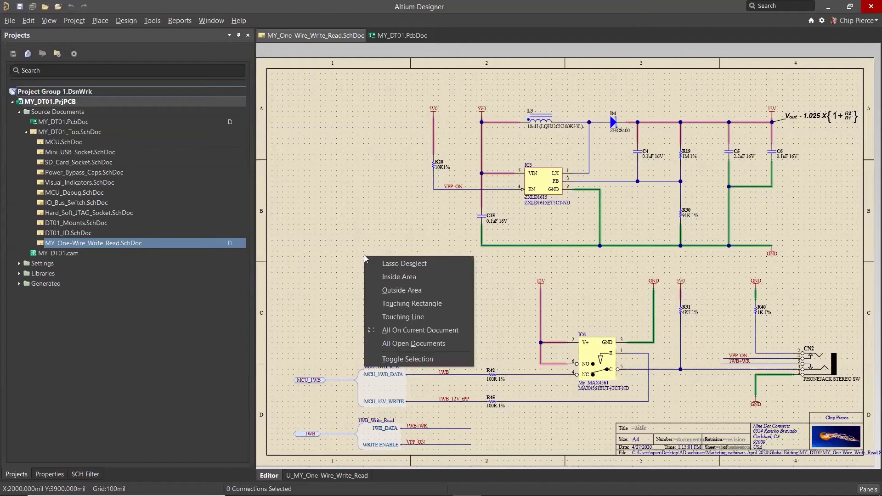
click(27, 21)
click(28, 22)
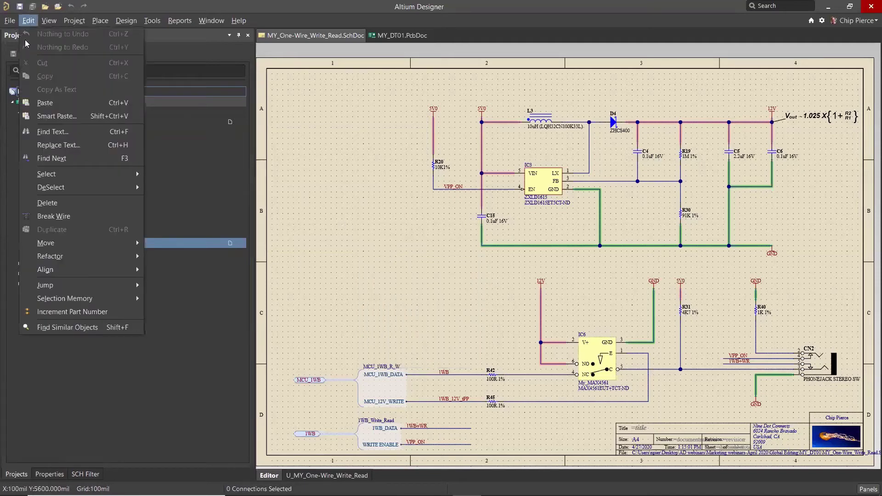
mouse_move(55, 190)
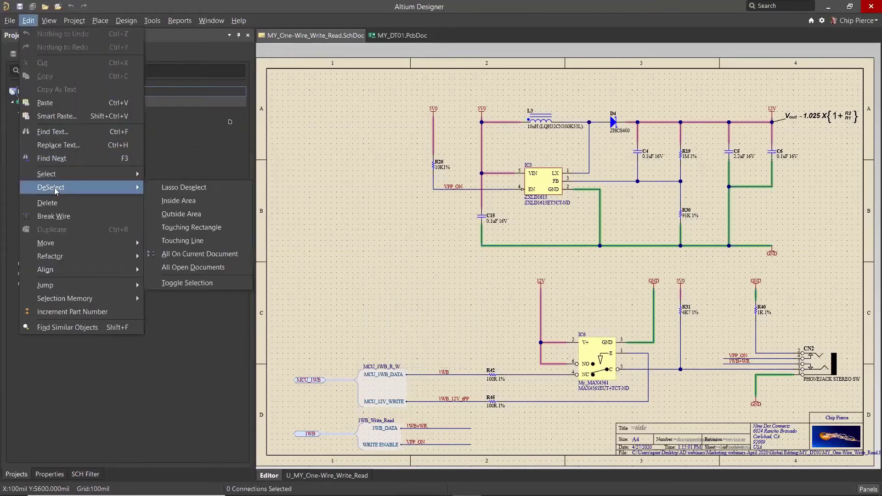
click(358, 179)
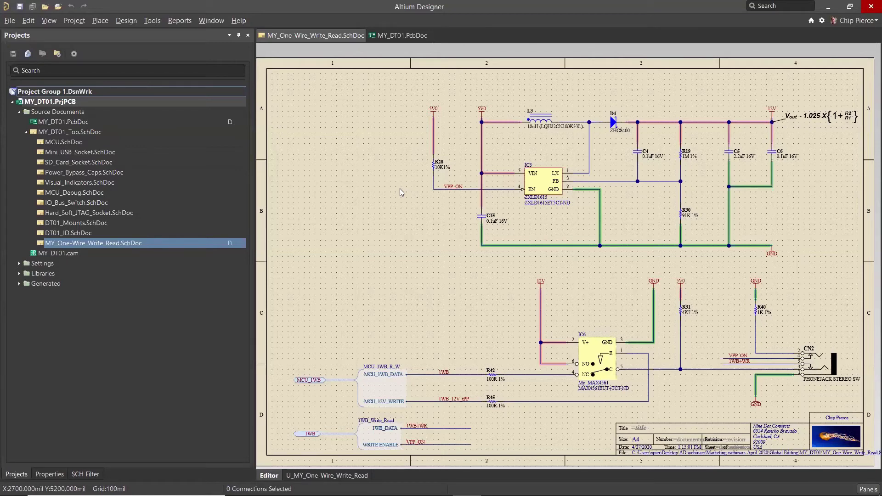
On MY_DT01.PcbDoc, keep the PCB panel in Nets mode and highlight the 12mil class (5V0, NetCN3_18)
click(400, 35)
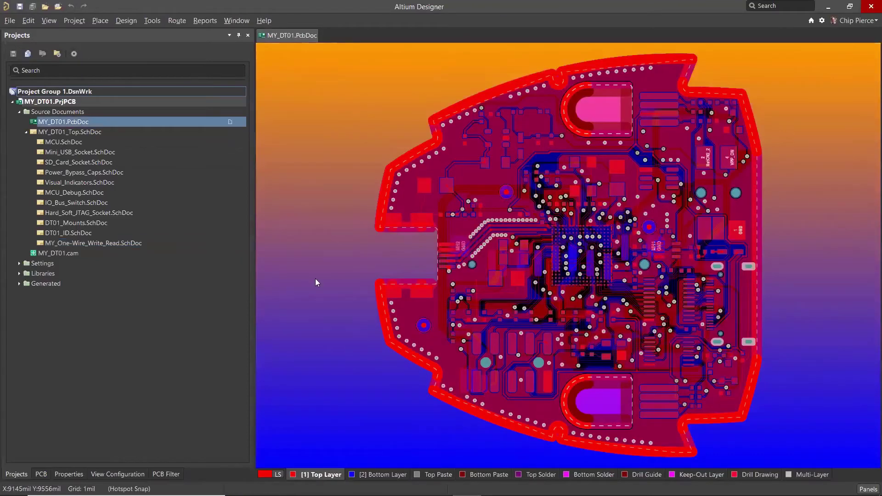
click(45, 475)
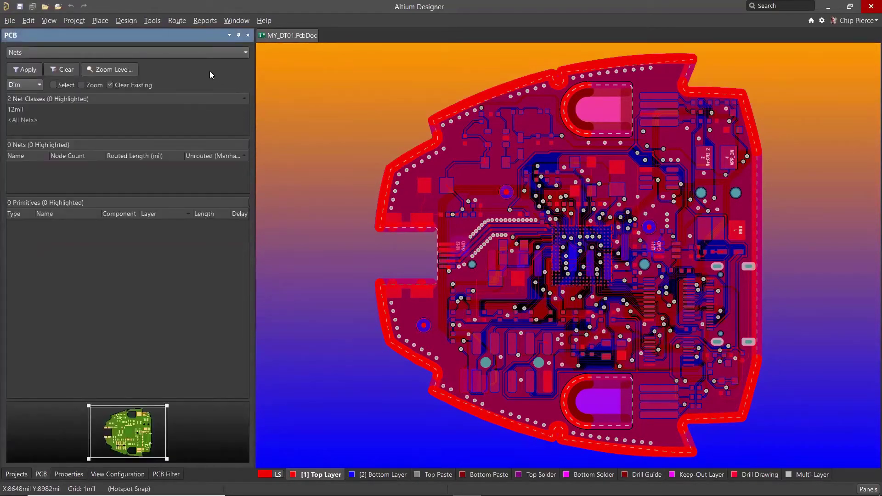
click(245, 52)
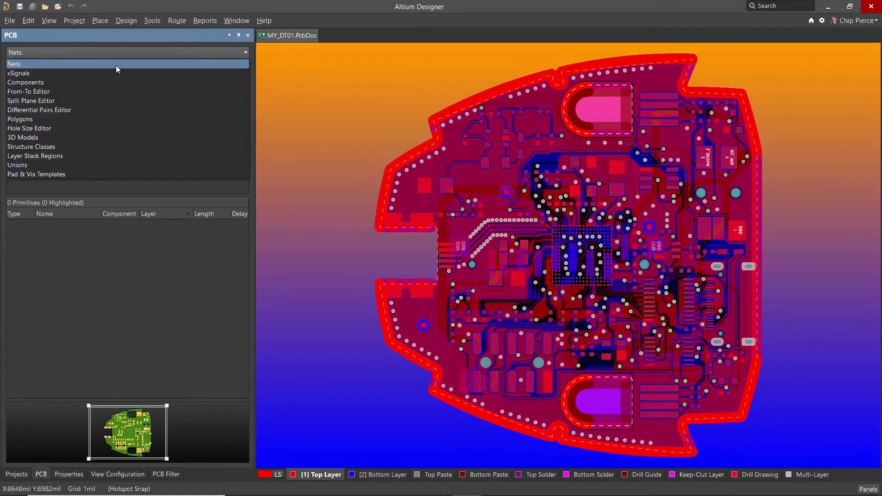
click(116, 65)
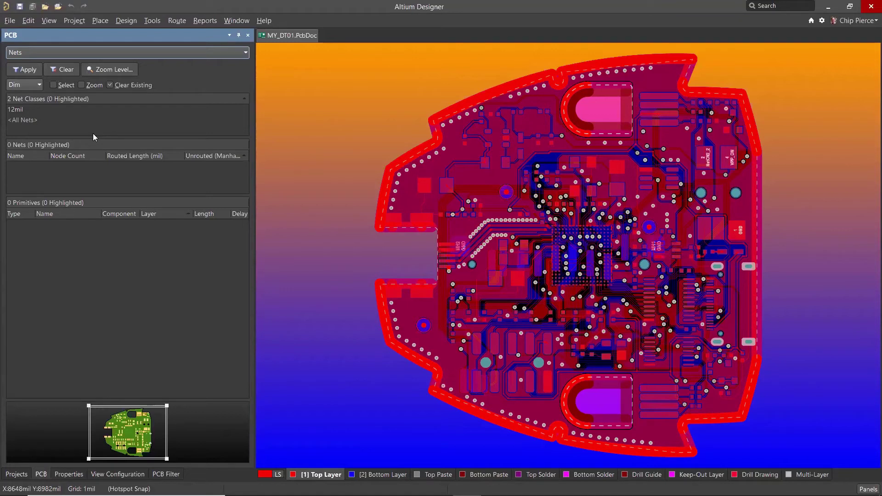
click(66, 110)
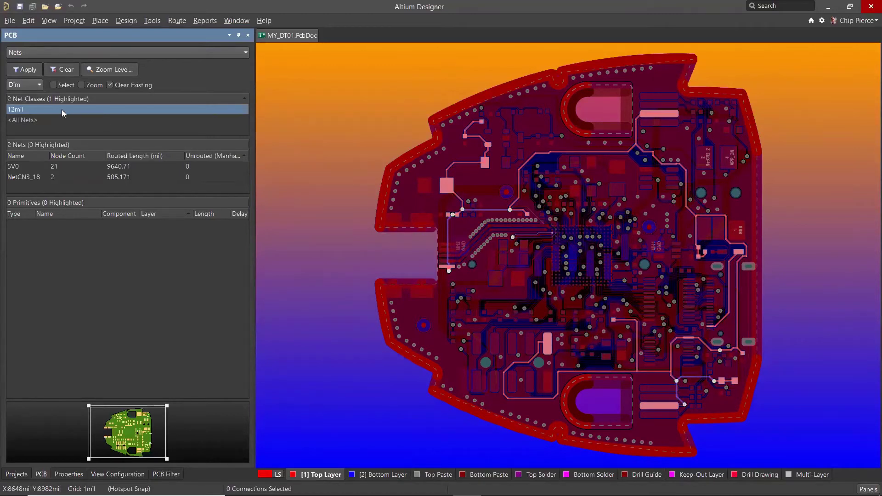
Highlight only the 5V0 net, listing its 141 primitives of pads and 12mil tracks
click(41, 121)
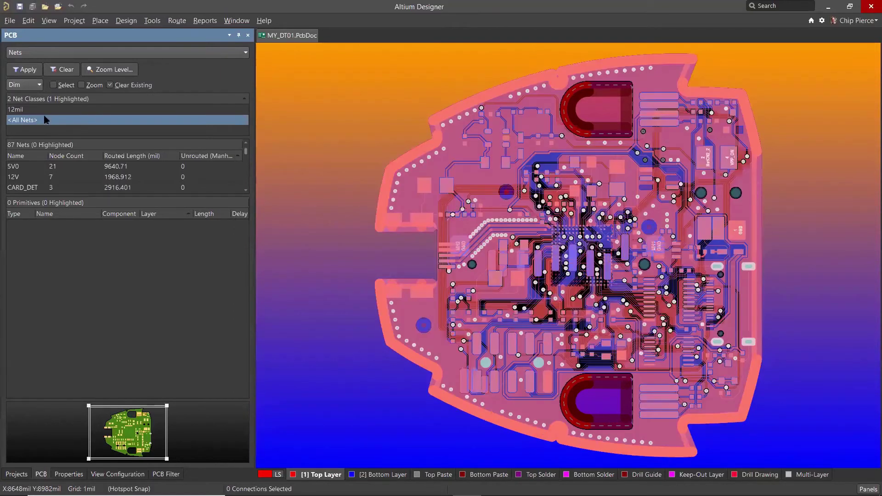
click(46, 111)
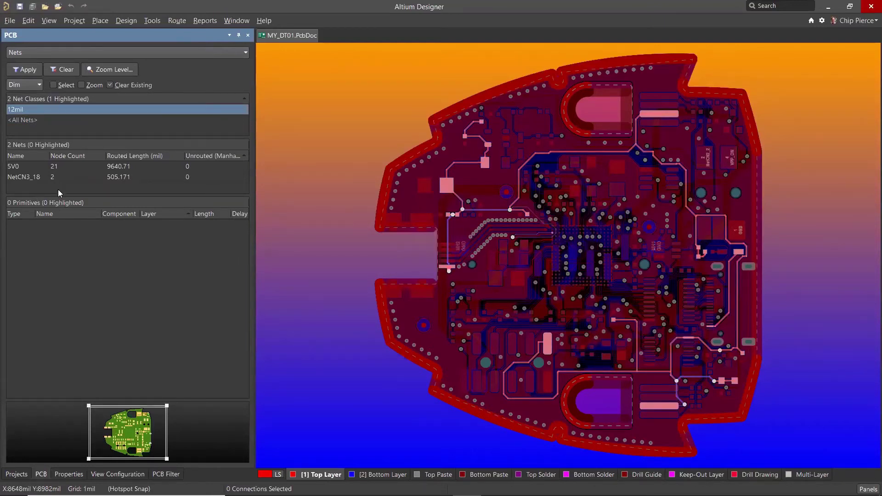
drag(58, 199, 53, 233)
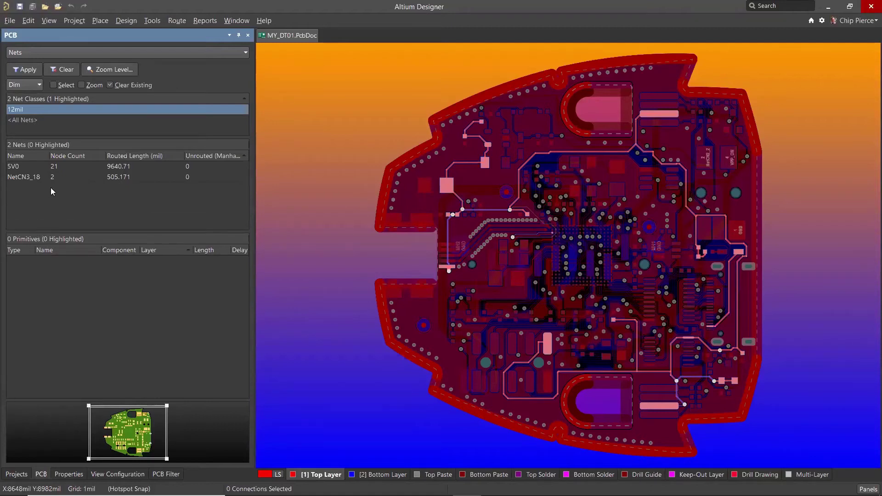
click(23, 167)
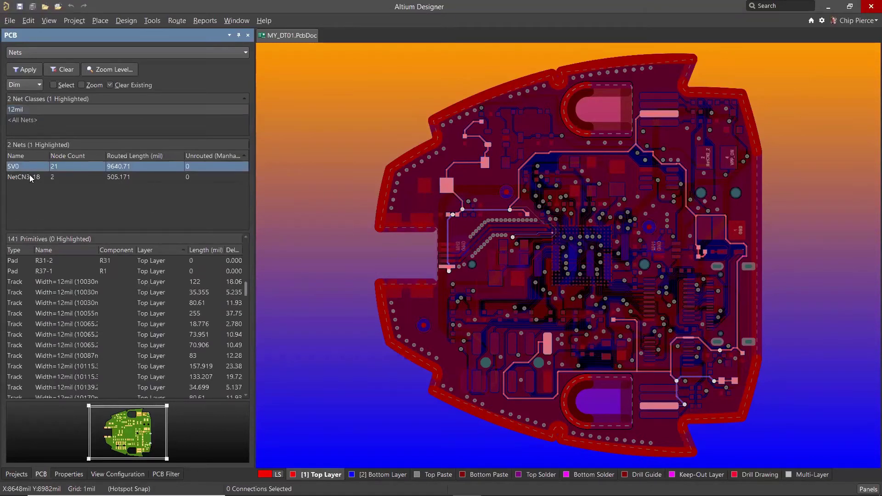
click(29, 177)
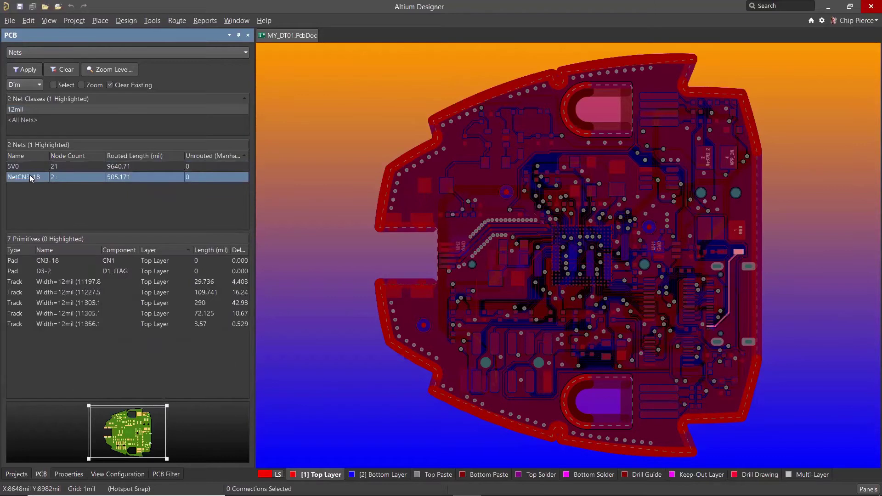
click(29, 168)
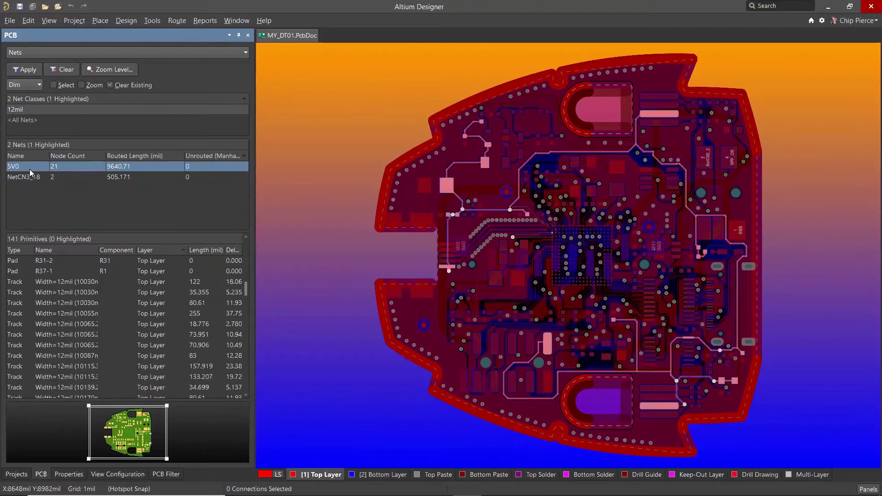
Turn on Select in the PCB panel so all 5V0 net objects get selected, and enlarge the Primitives list
click(53, 85)
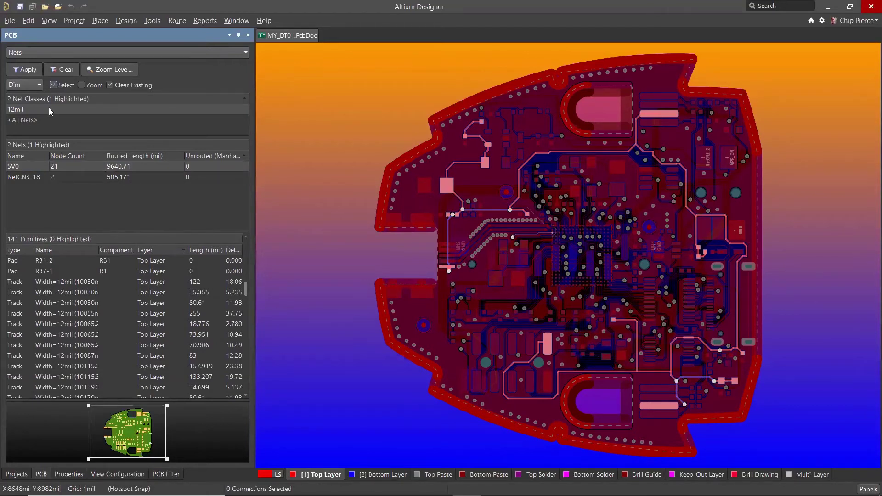
click(26, 168)
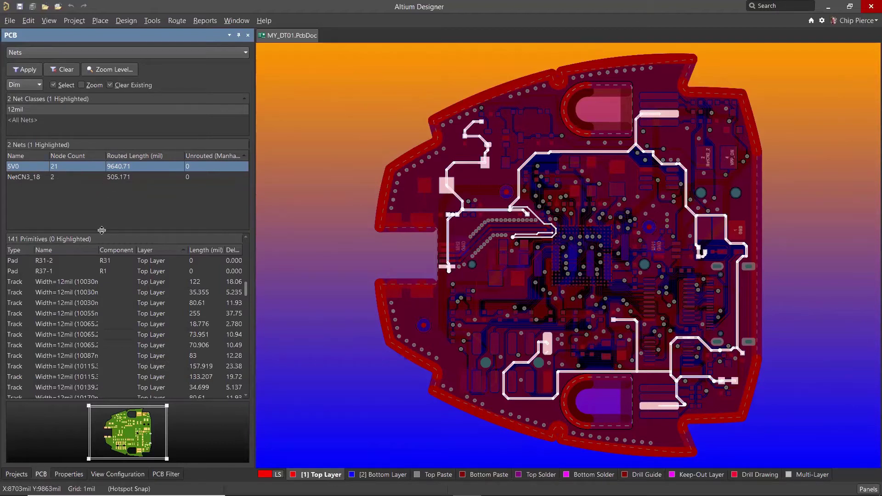
drag(101, 232, 112, 188)
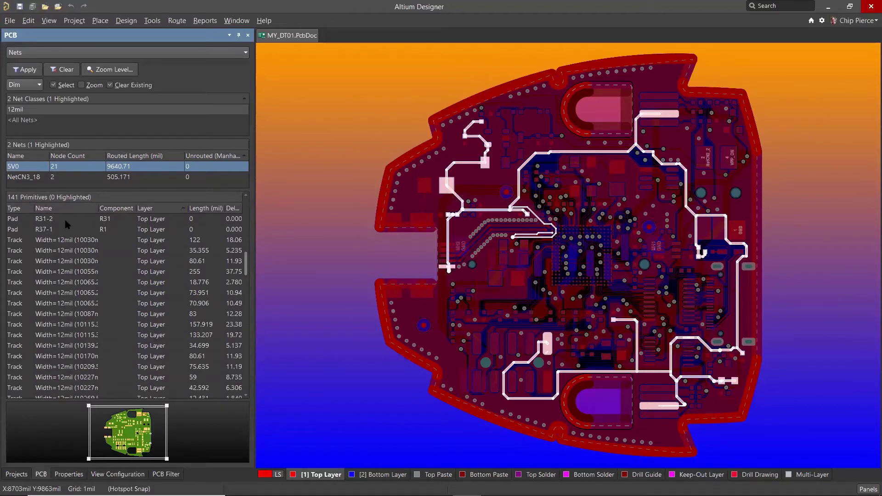
scroll(76, 255, up, 10)
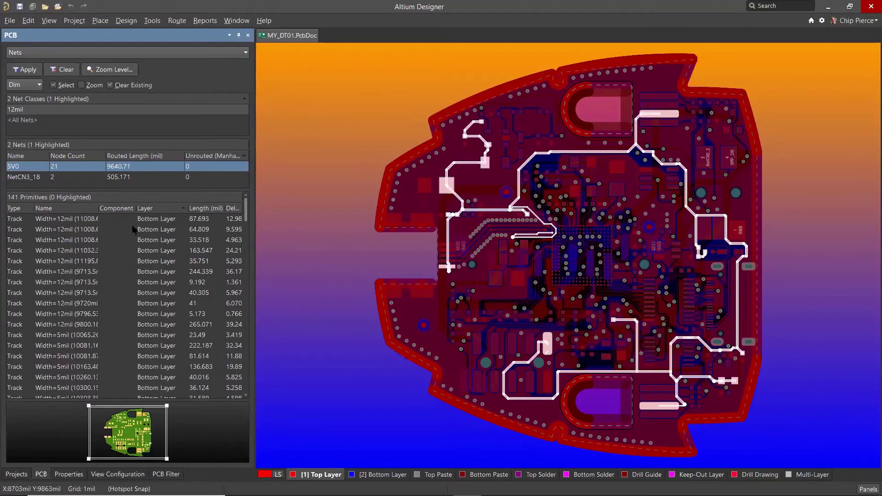
Reselect the 5V0 net in the 12mil class and sort its primitives by Type
click(119, 111)
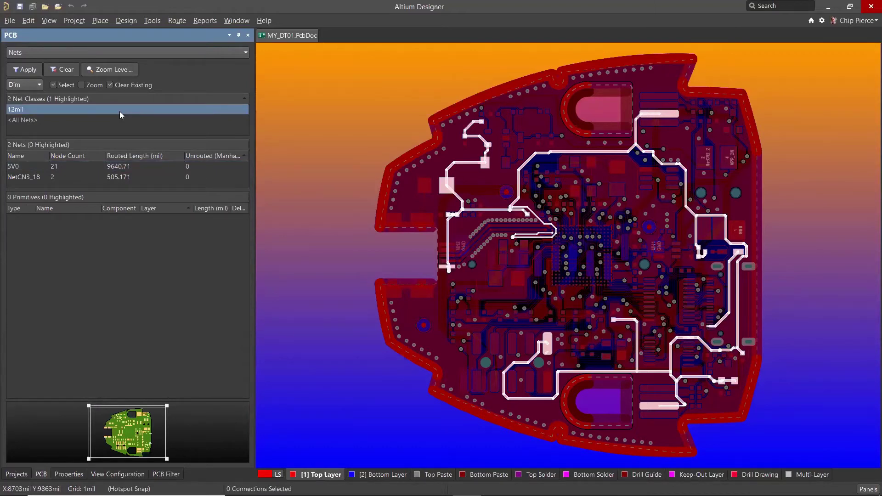
click(44, 166)
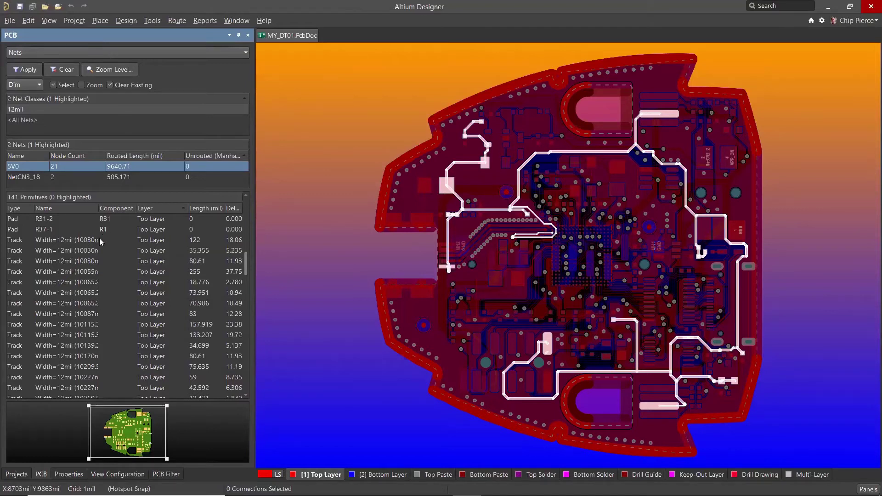
scroll(79, 254, up, 12)
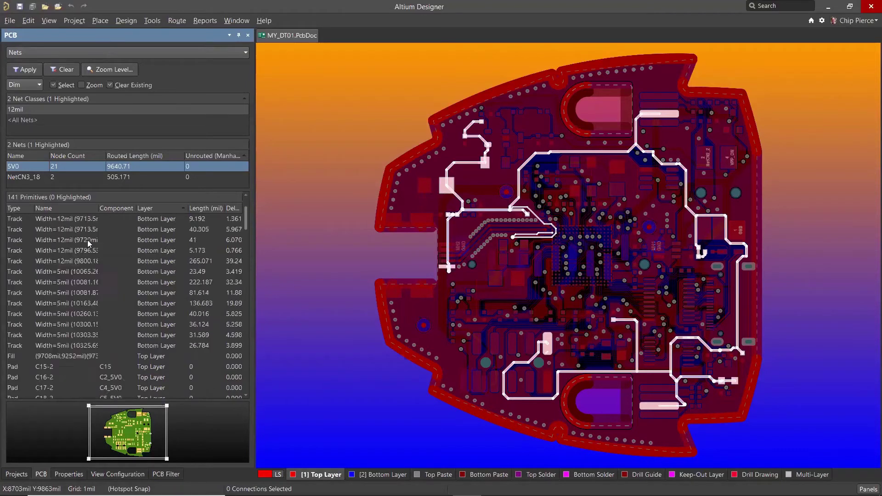
click(18, 210)
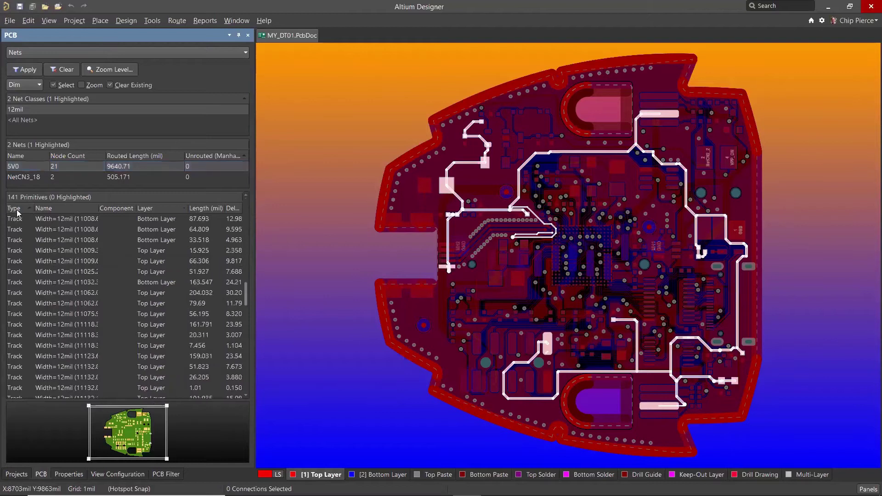
scroll(17, 216, up, 15)
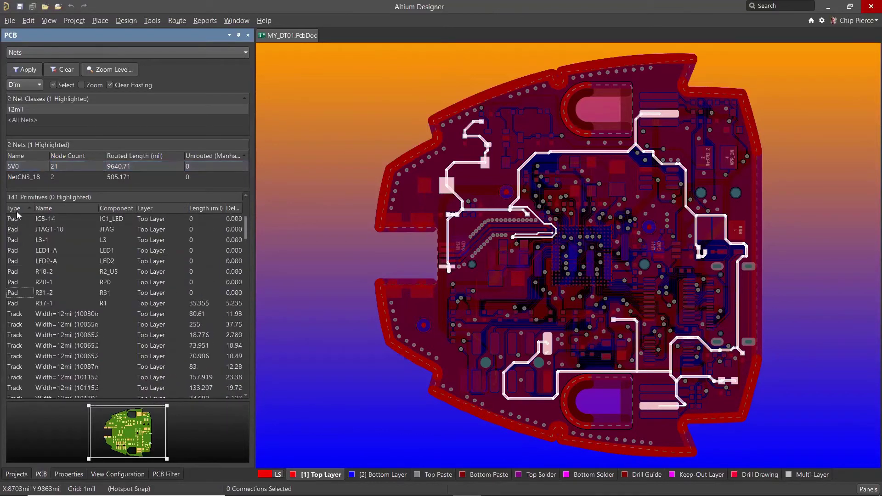
scroll(18, 215, down, 15)
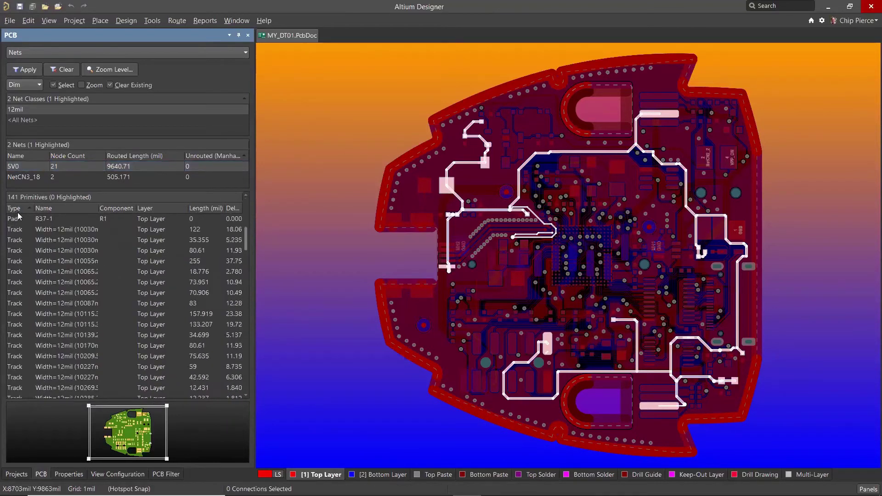
scroll(19, 215, down, 15)
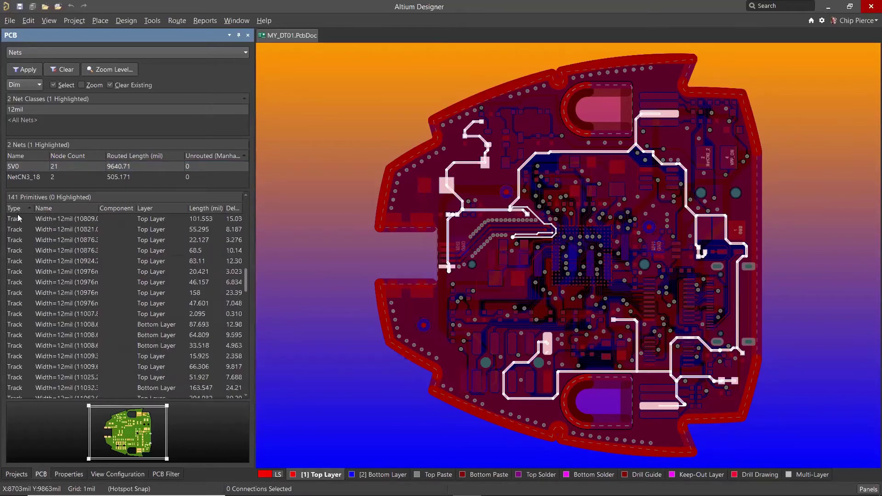
scroll(17, 214, down, 15)
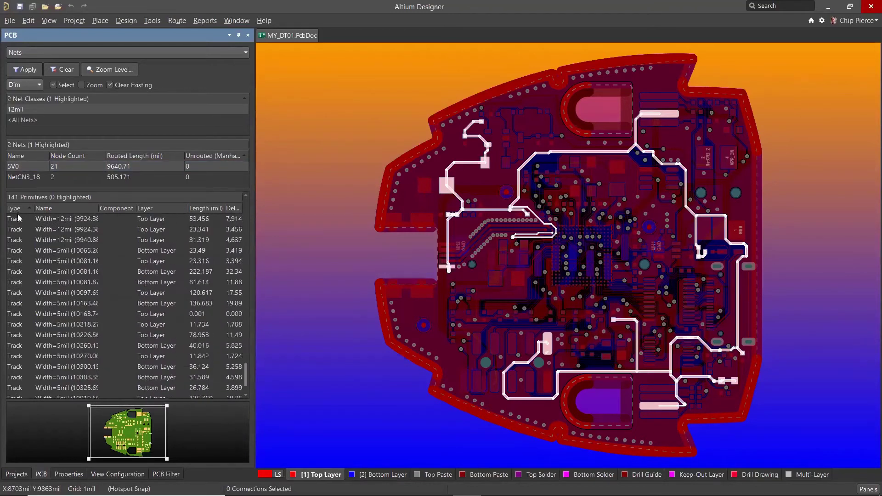
Sort the 5V0 primitives by Layer, focusing on a 5mil bottom-layer track
click(64, 251)
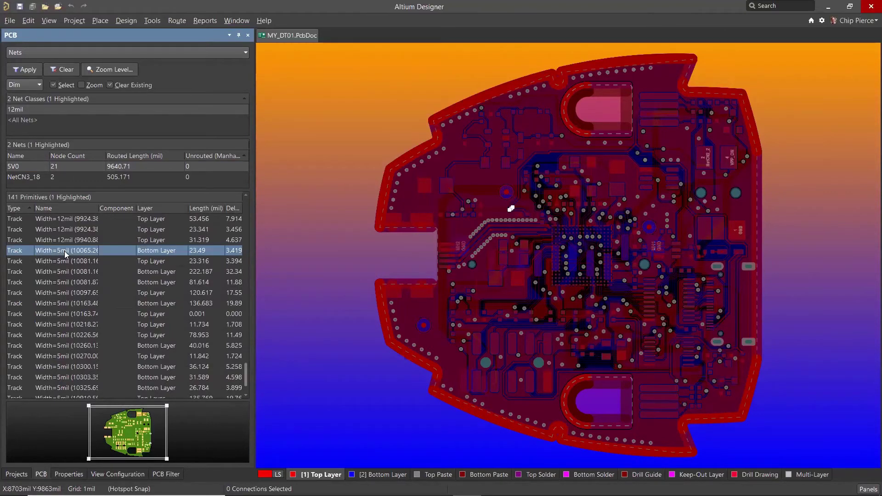
scroll(68, 330, down, 2)
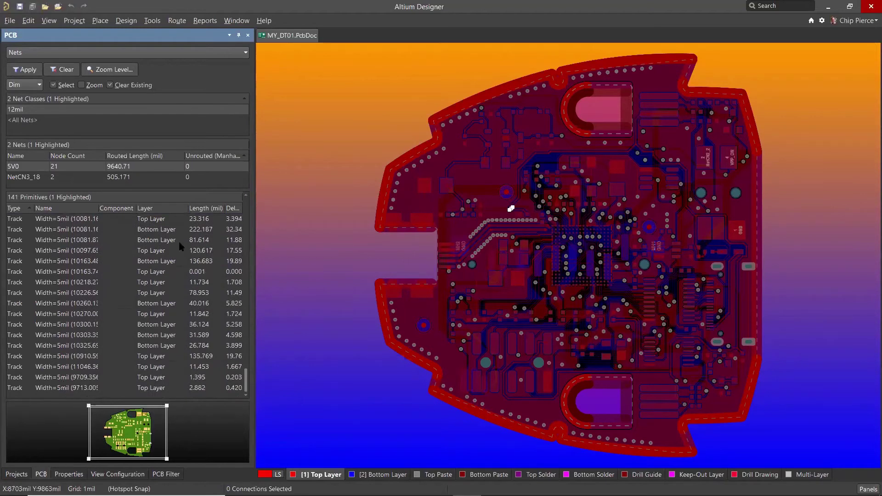
click(155, 208)
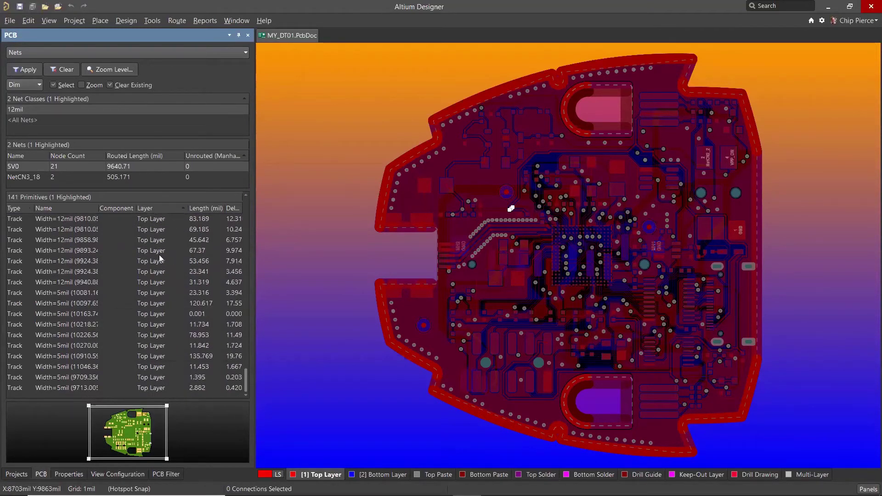
scroll(146, 285, up, 8)
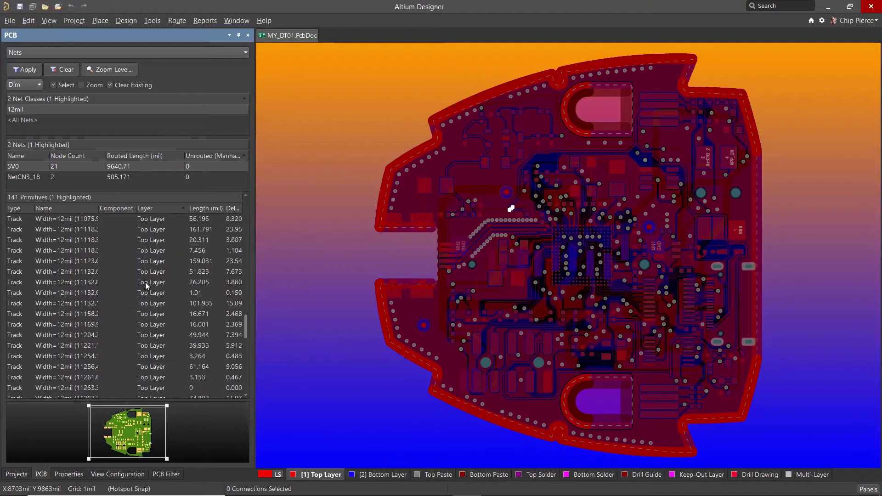
scroll(147, 278, up, 20)
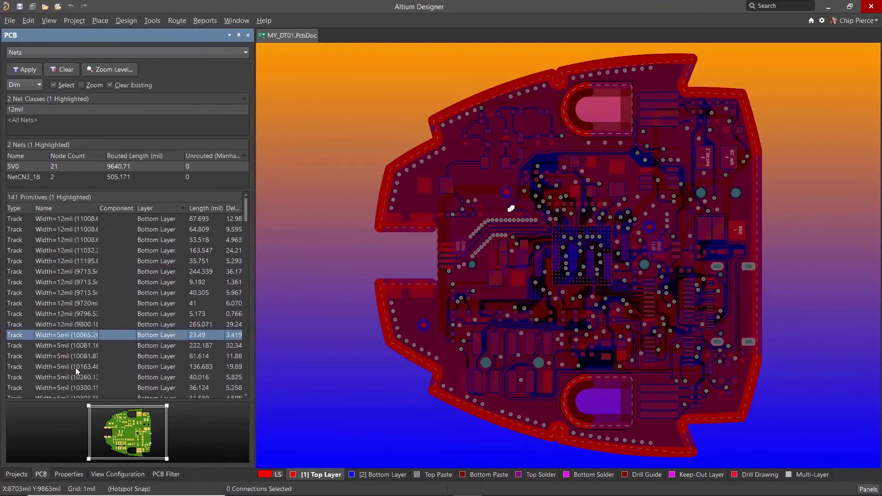
scroll(142, 373, down, 1)
Select the eight 5mil Bottom Layer tracks and widen the PCB panel to show full columns
click(144, 377)
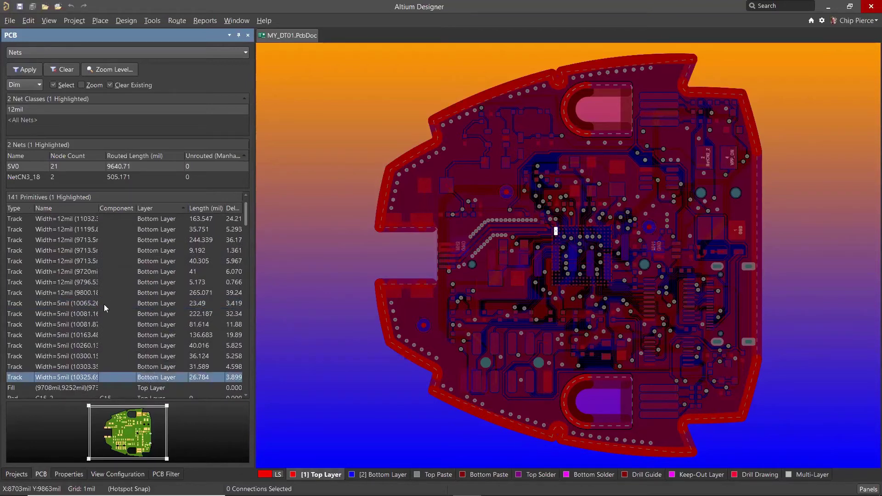
shift+click(79, 303)
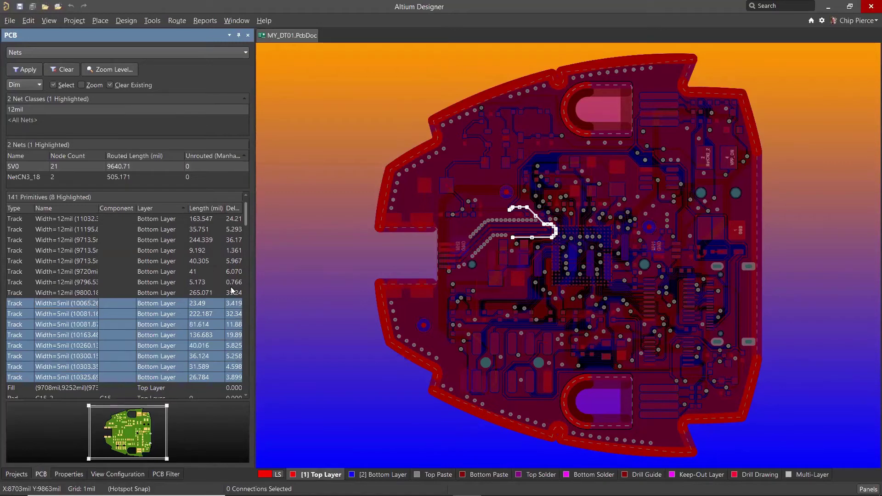
drag(256, 278, 349, 277)
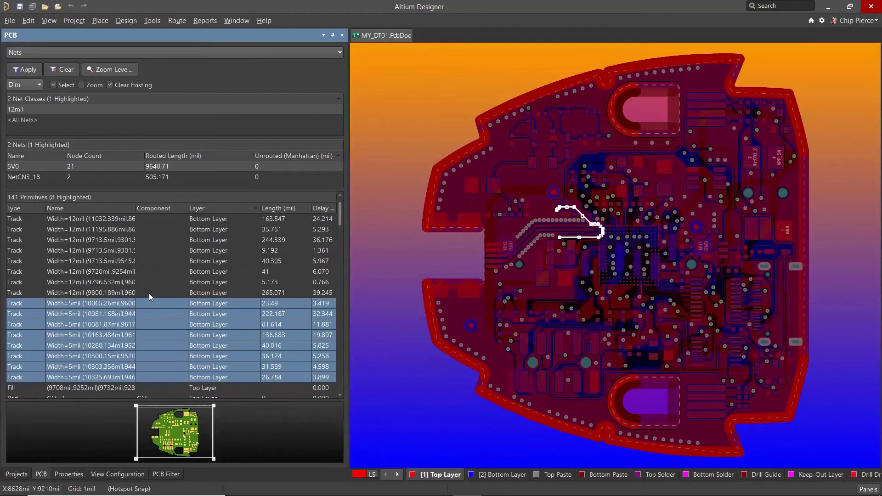
Check the Primitives list's Show options, then single out the first 5mil bottom-layer track (23.49mil long)
right_click(141, 258)
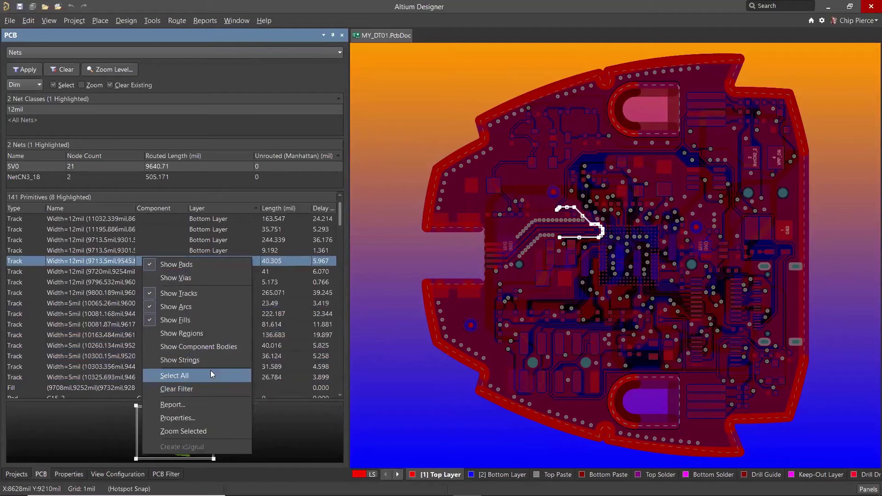
right_click(97, 262)
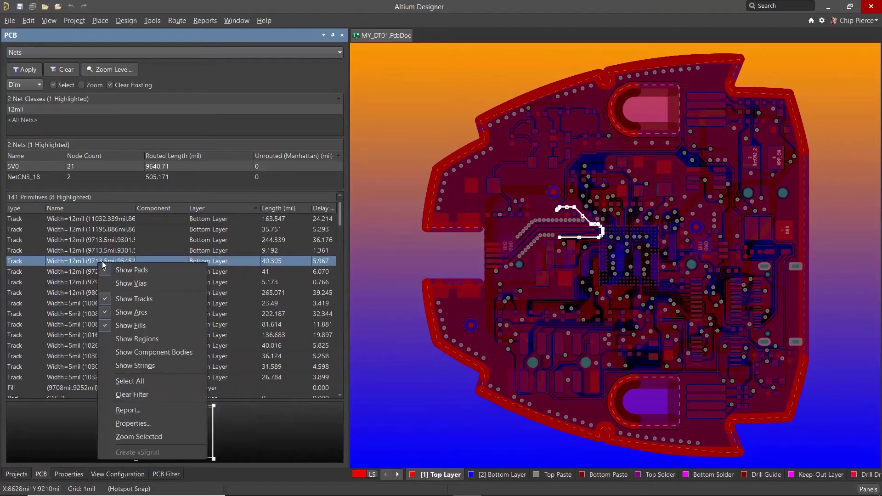
click(135, 270)
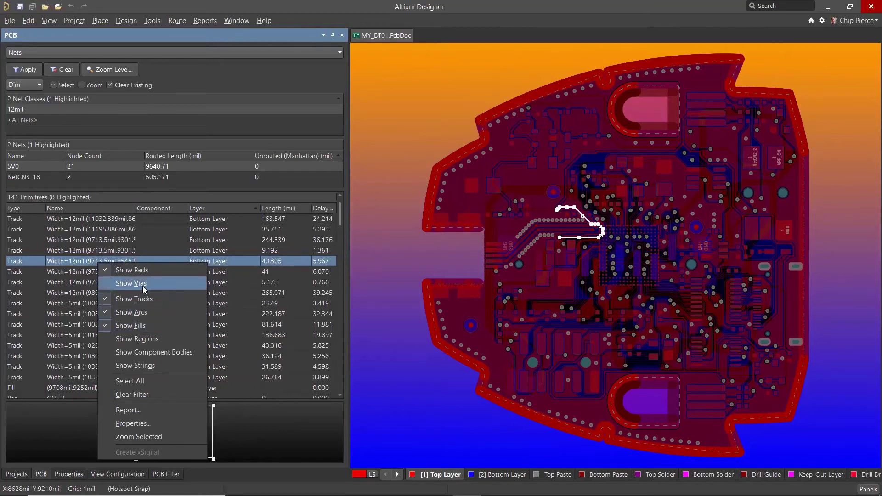
click(77, 305)
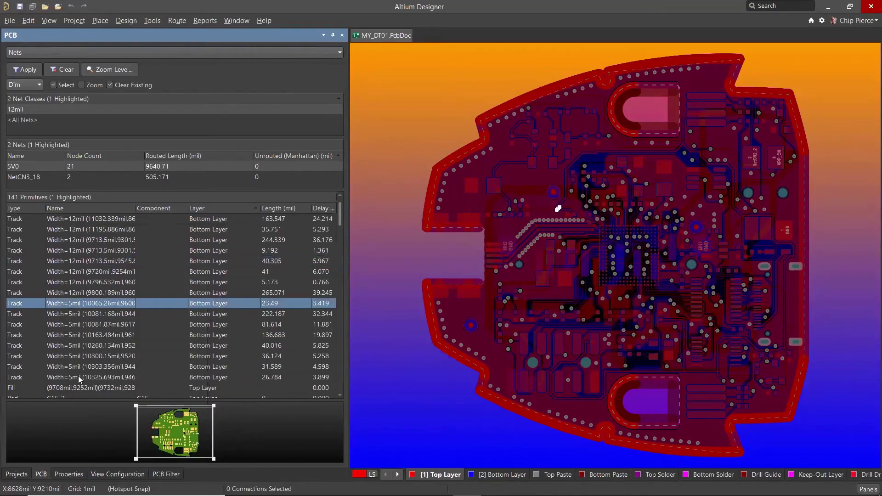
Reselect the eight 5mil 5V0 tracks, zoom the board onto them, and show their Properties
shift+click(79, 378)
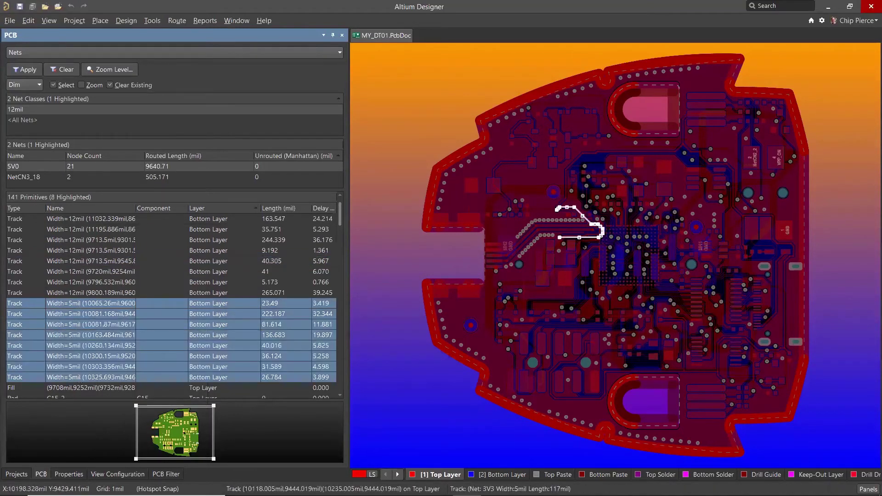
click(82, 85)
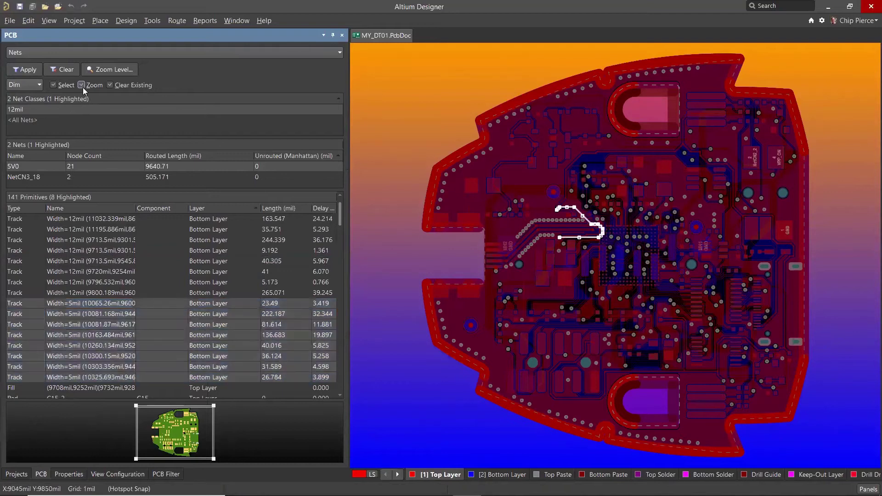
click(24, 71)
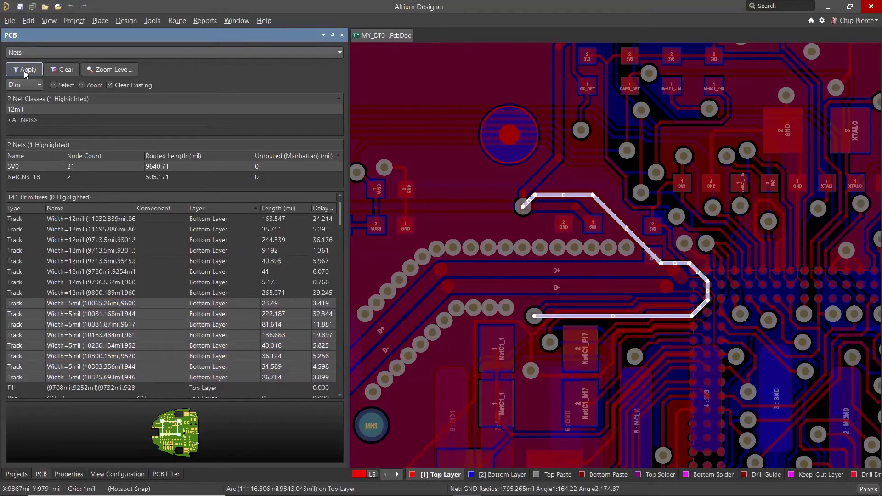
click(73, 477)
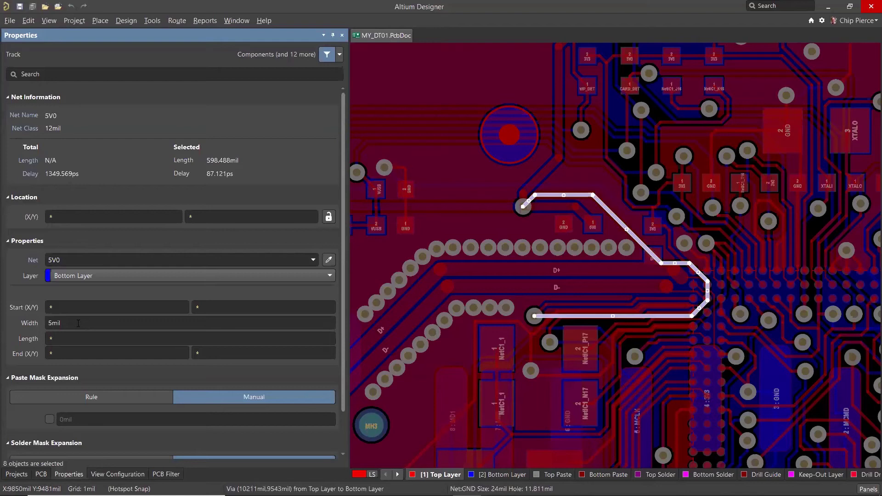
Set the selected tracks' Width to 12mil in Properties, then deselect them
click(73, 325)
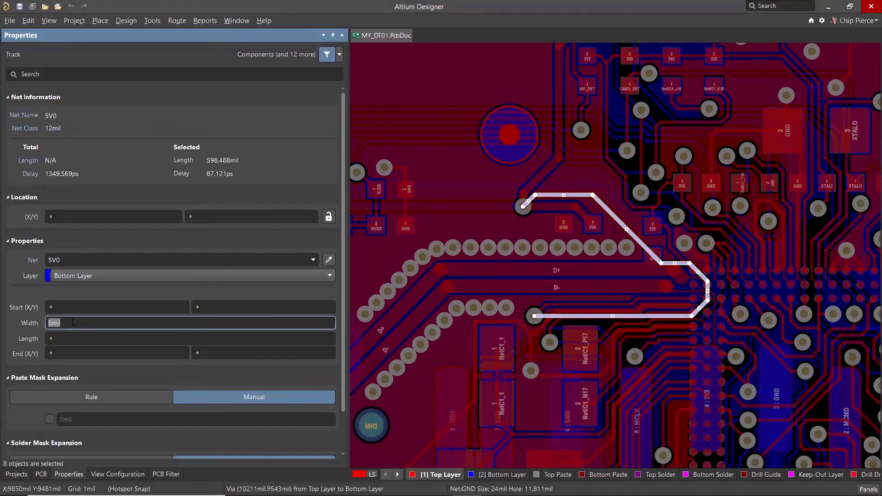
text(12)
key(Return)
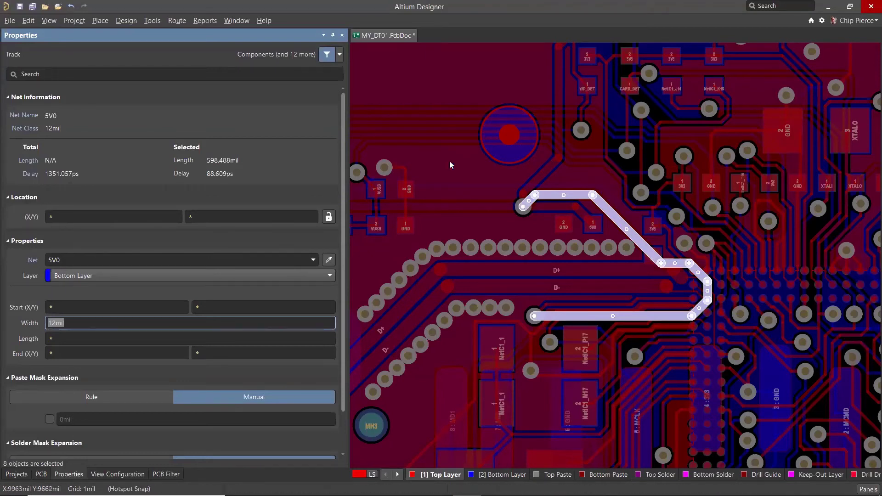
click(440, 144)
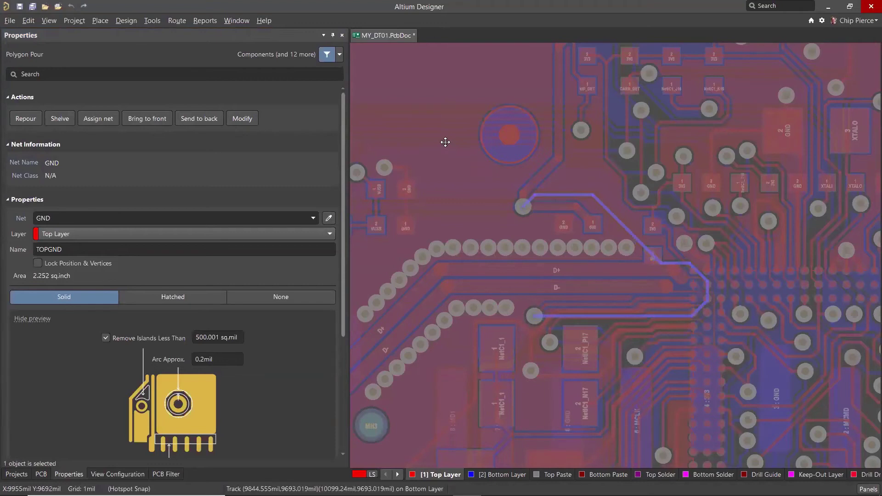
Choose Clear Filter from the PCB canvas context menu so no net stays highlighted
right_click(446, 143)
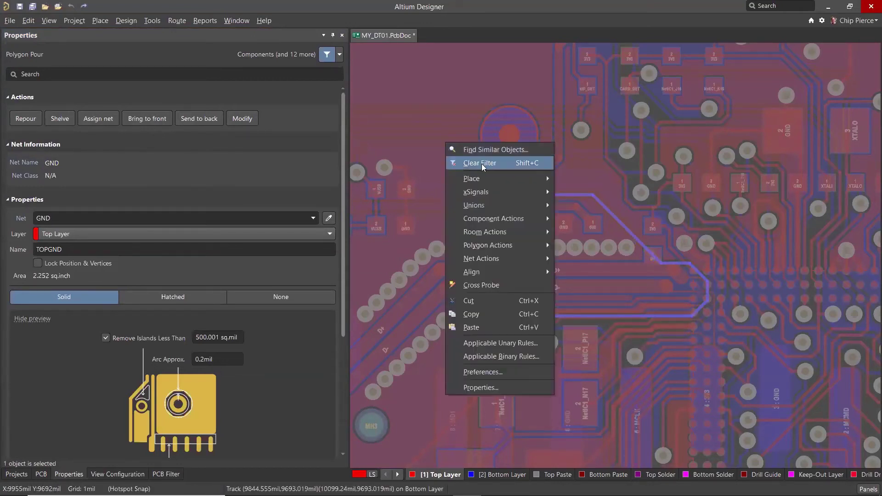
click(481, 164)
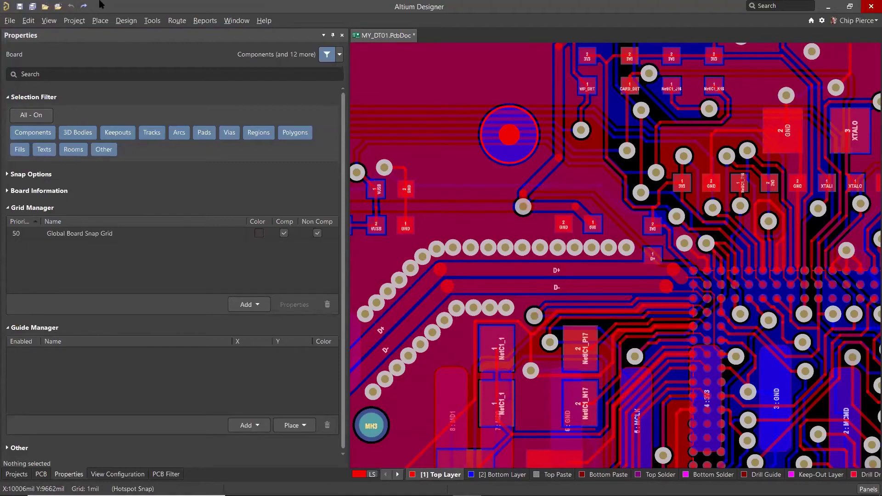
Fit the board in view, collapse Grid and Guide Manager, and set the Selection Filter to All - Off
click(48, 21)
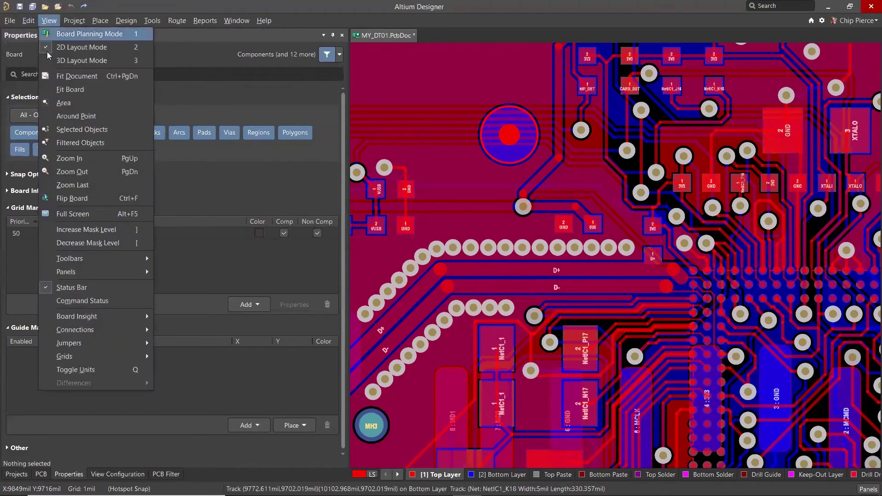
click(67, 89)
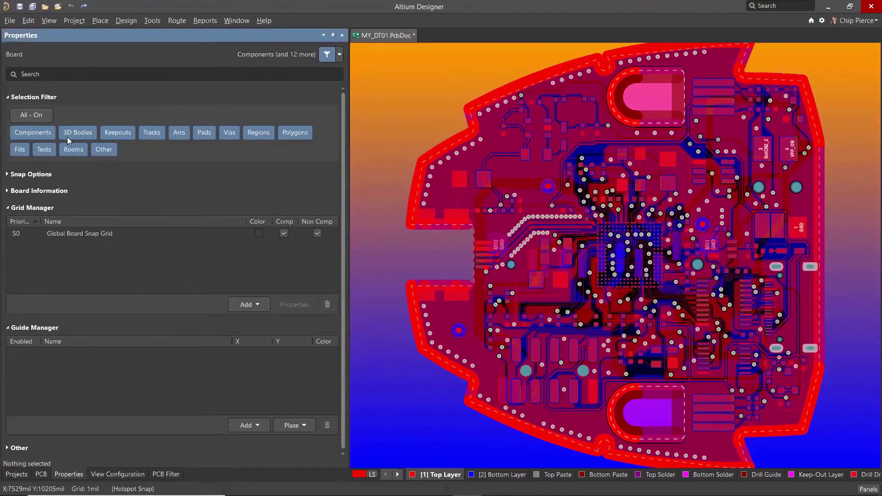
click(11, 208)
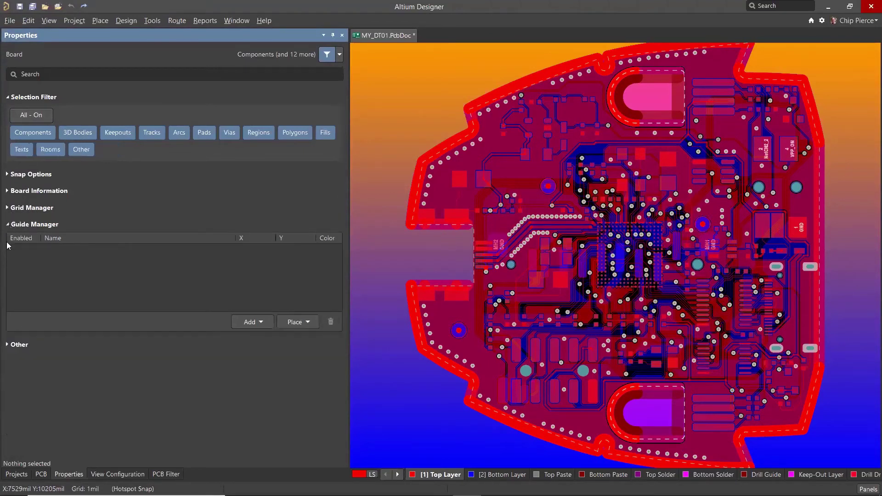
click(11, 225)
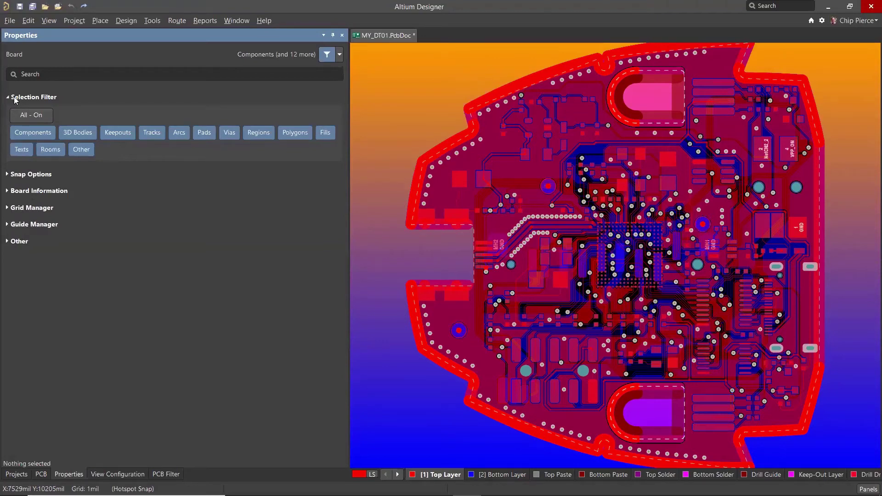
click(35, 116)
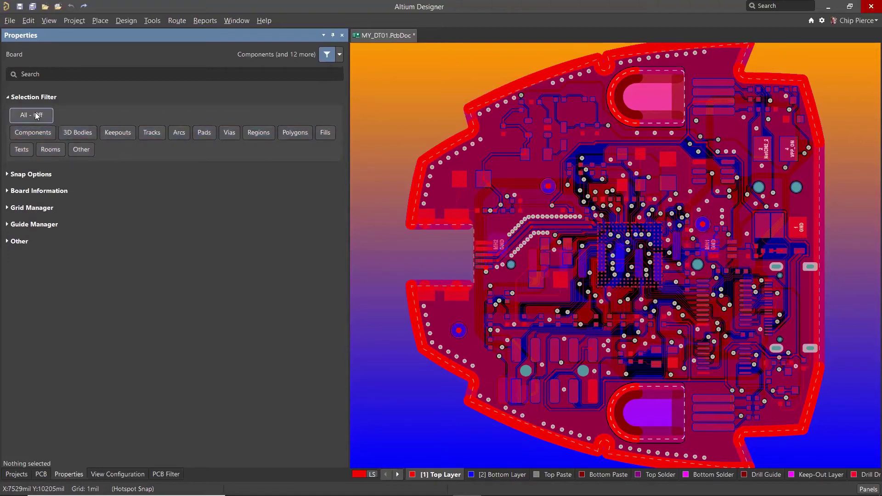
Toggle the Selection Filter All on and off, then enable Tracks only so it reads Custom
click(36, 115)
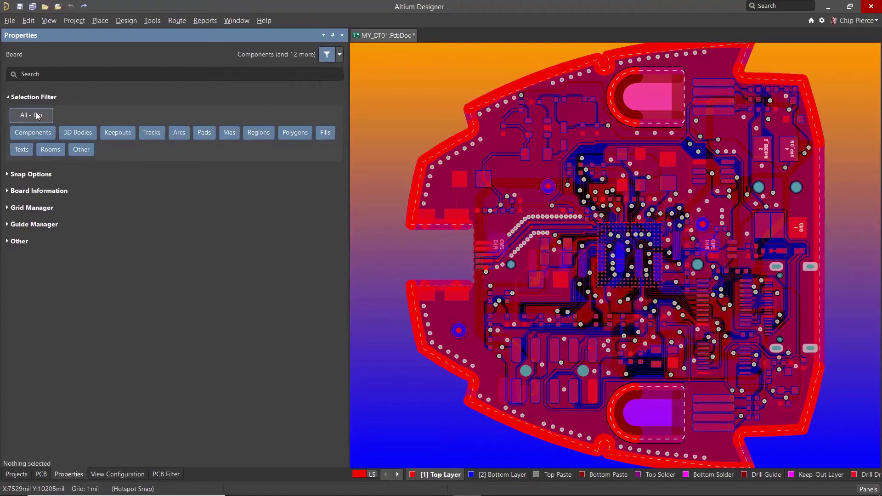
click(36, 115)
click(152, 134)
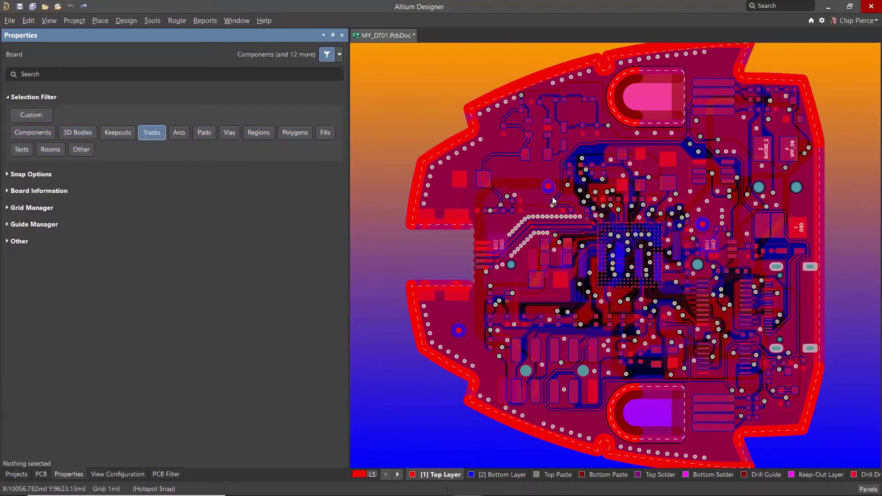
Select a 5V0 track, extend it to the four connected top-layer segments (234.62mil), and right-click the selection
ctrl+scroll(567, 196, up, 1)
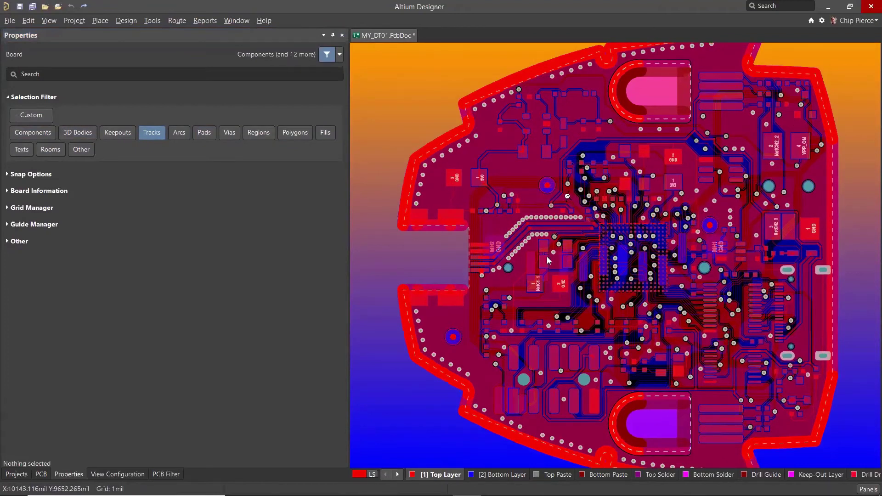
ctrl+scroll(567, 196, up, 1)
ctrl+scroll(568, 197, up, 1)
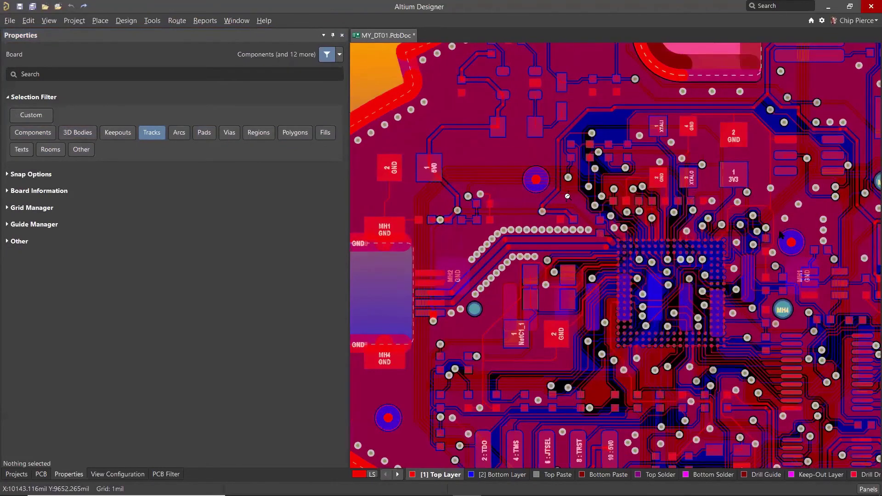
ctrl+scroll(568, 196, up, 3)
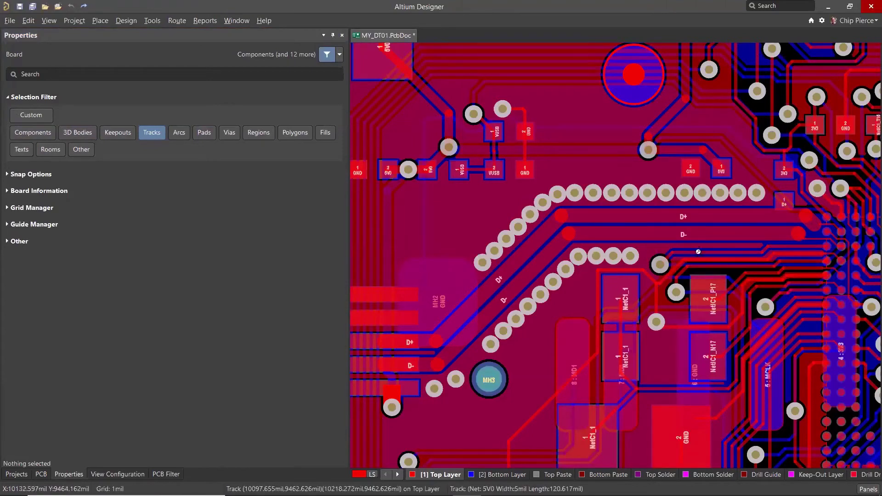
ctrl+scroll(698, 251, up, 5)
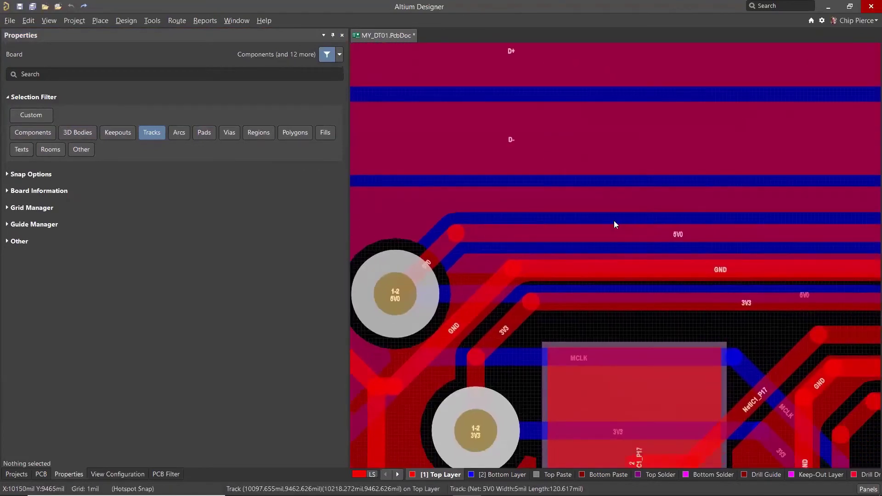
click(648, 224)
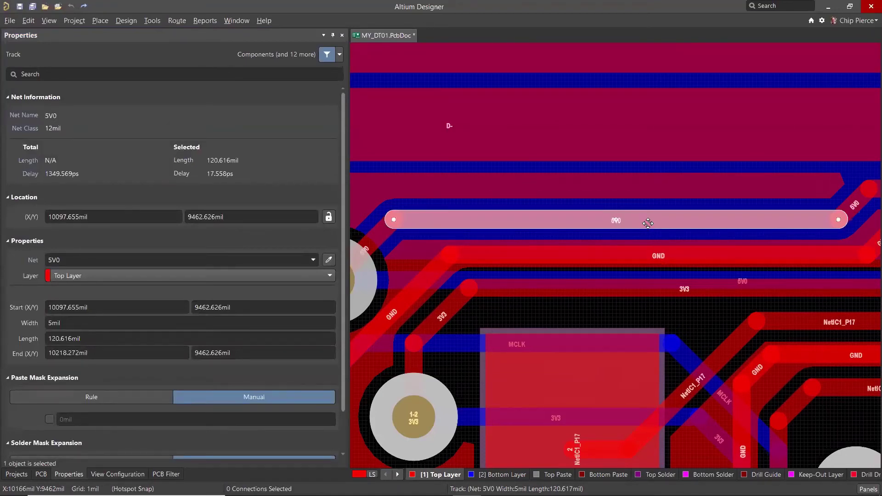
key(Tab)
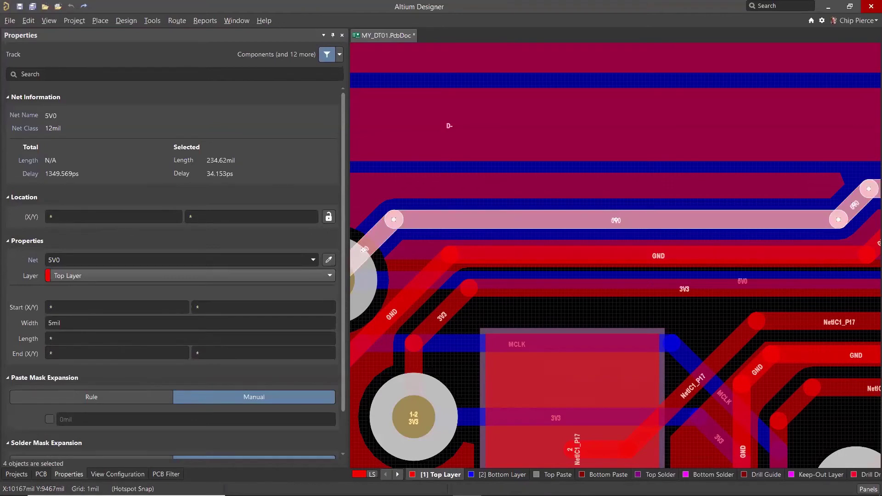
ctrl+scroll(653, 207, down, 1)
ctrl+scroll(653, 206, down, 3)
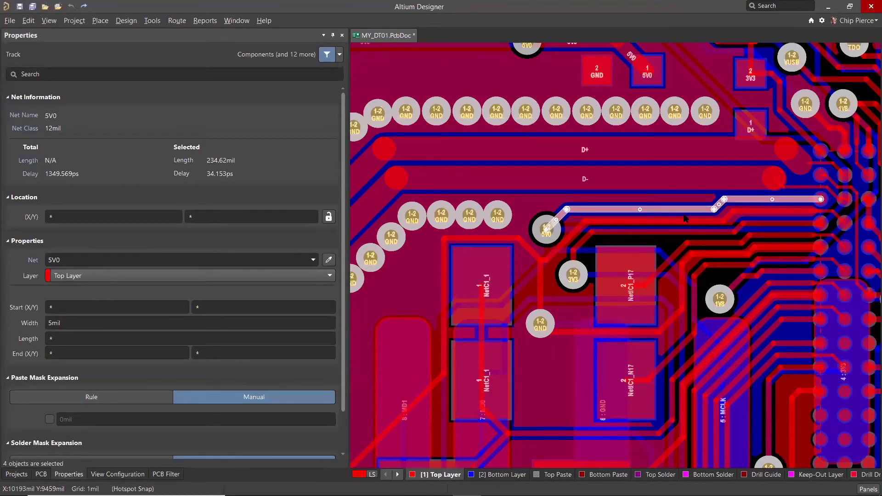
right_click(636, 209)
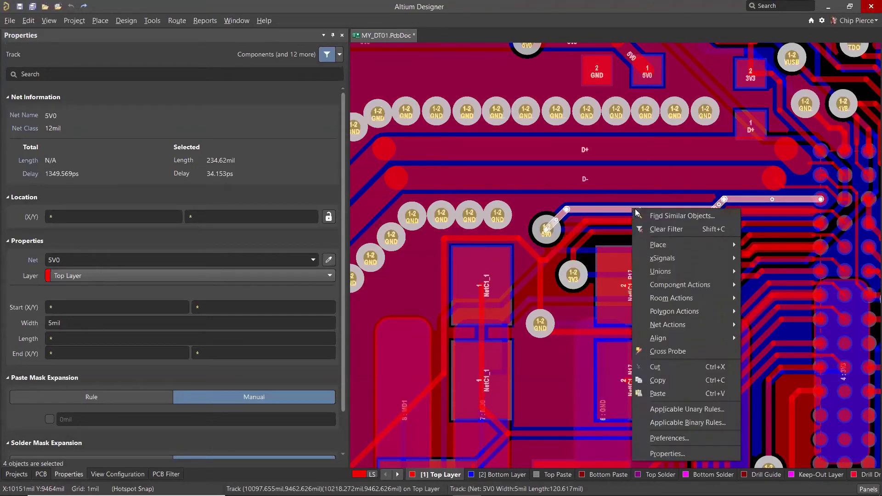
Clear the track selection and highlight the 5V0 net from its via, dimming the board
click(654, 229)
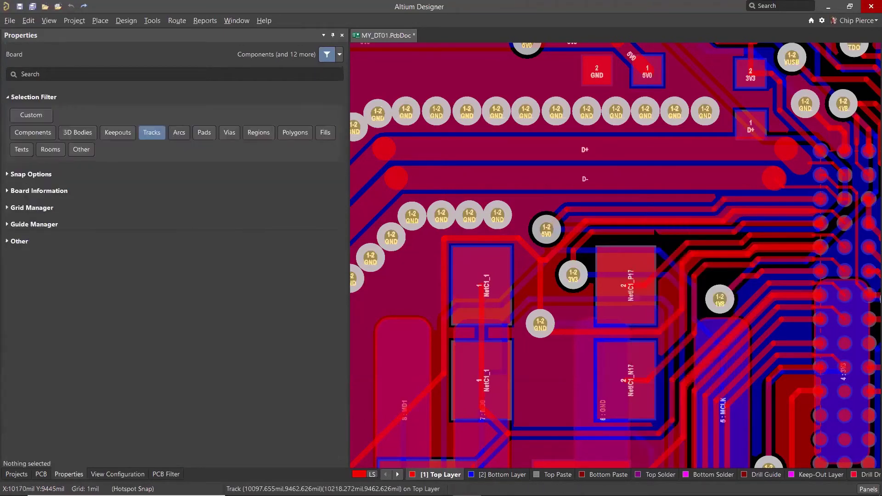
ctrl+click(556, 232)
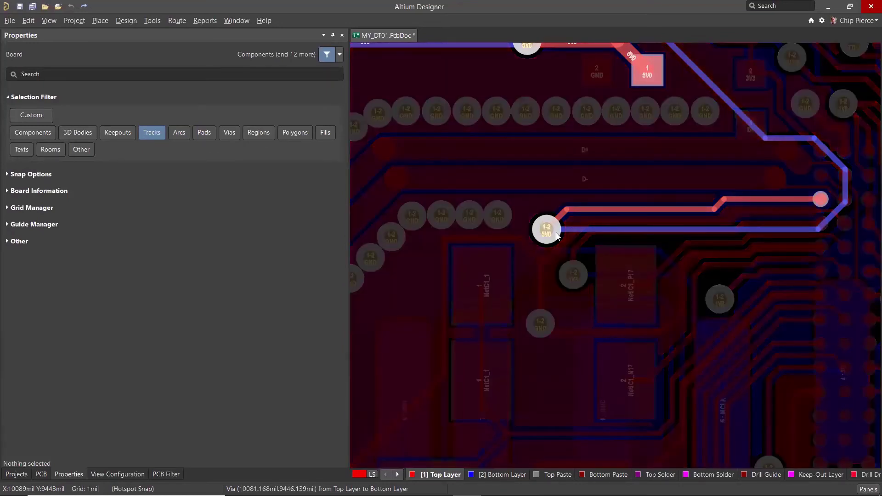
ctrl+scroll(556, 235, down, 5)
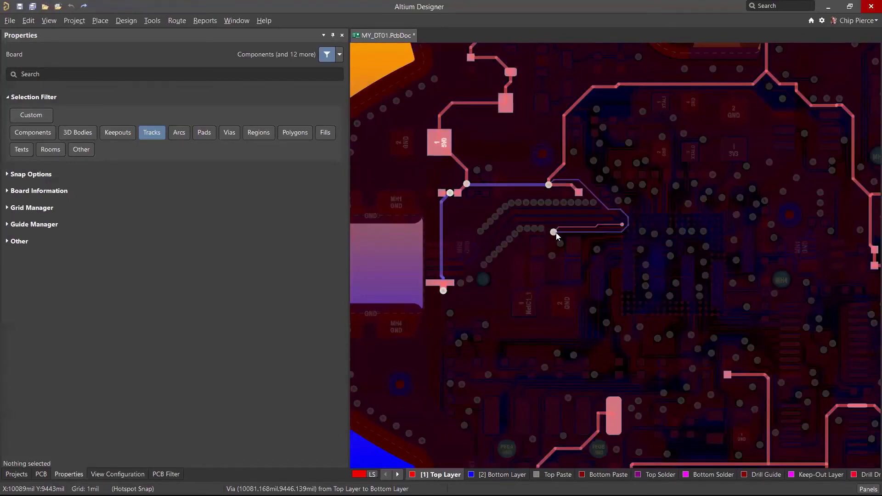
ctrl+scroll(556, 232, down, 2)
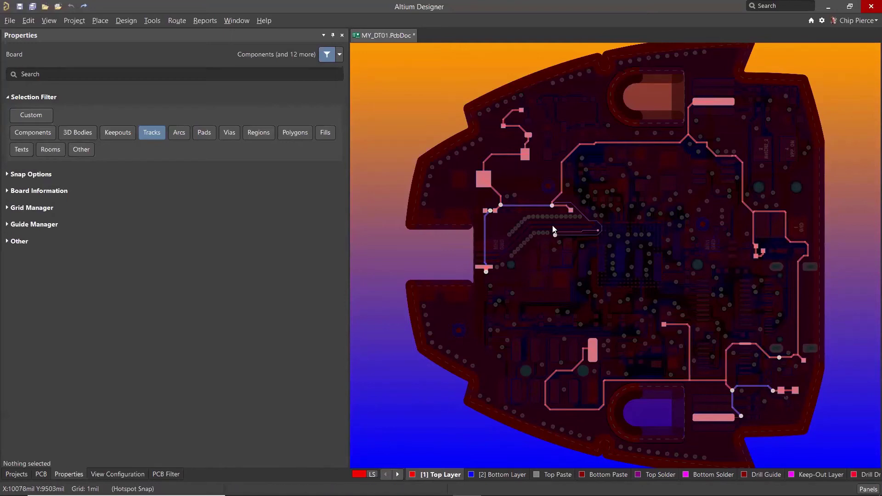
Clear the 5V0 highlight, then re-highlight the 24mil via and its connected tracks
right_click(546, 222)
click(582, 242)
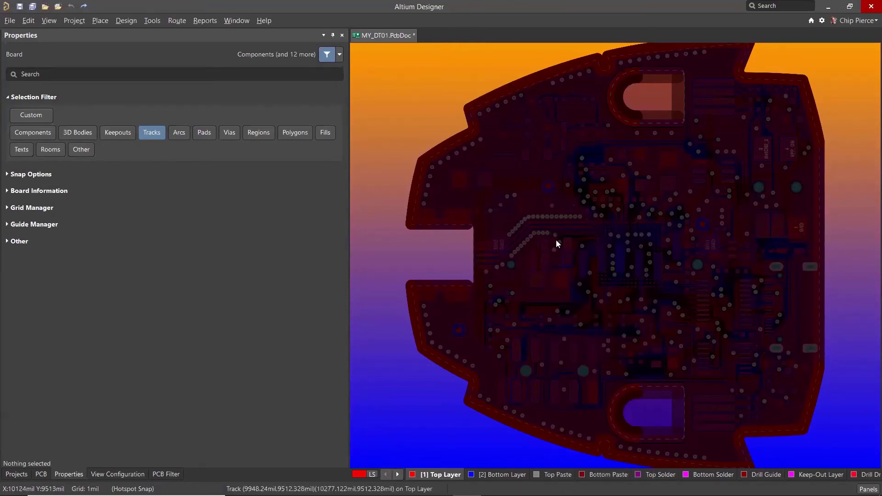
ctrl+scroll(544, 238, up, 6)
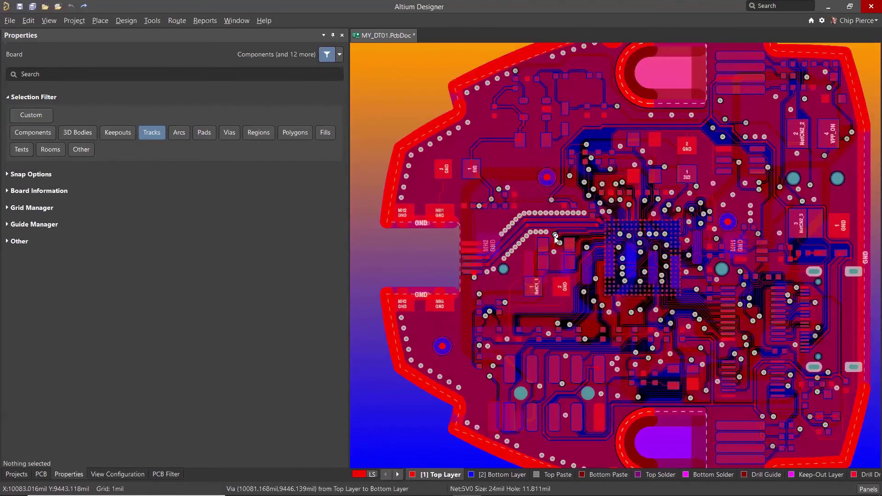
ctrl+scroll(554, 238, up, 2)
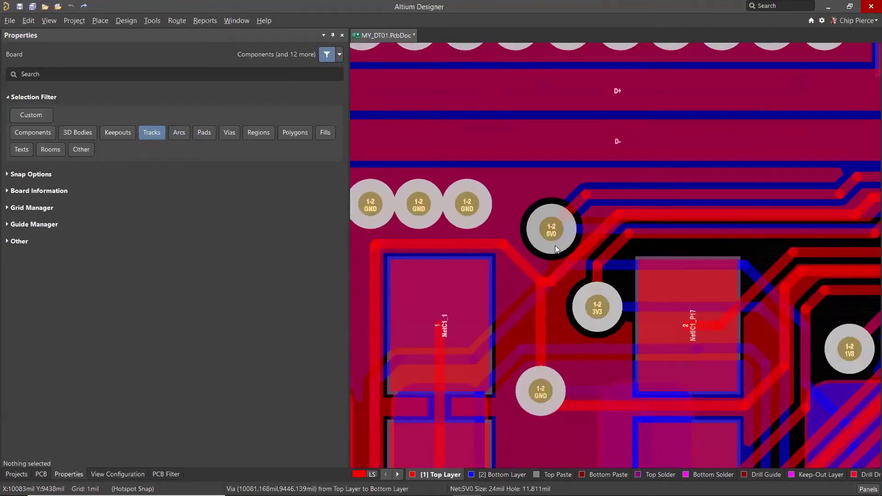
ctrl+click(555, 245)
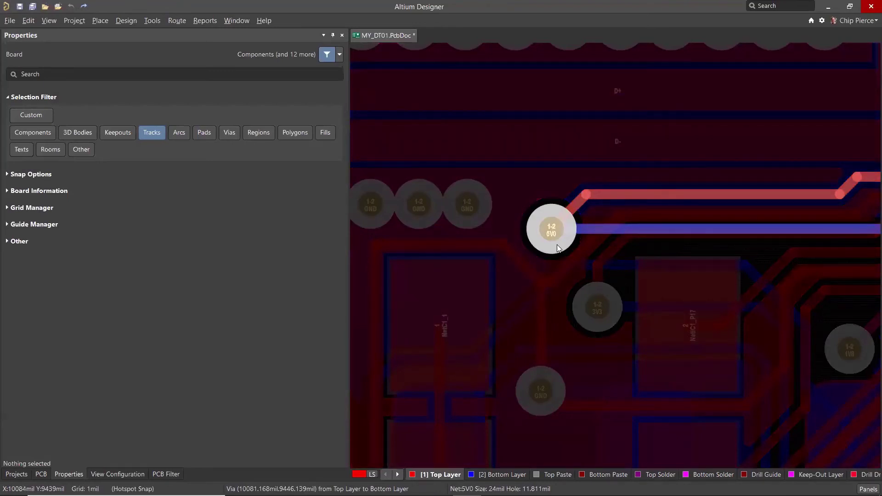
Set the Selection Filter to All - On, clear the net highlight, and list objects stacked at the 5V0 via
click(38, 116)
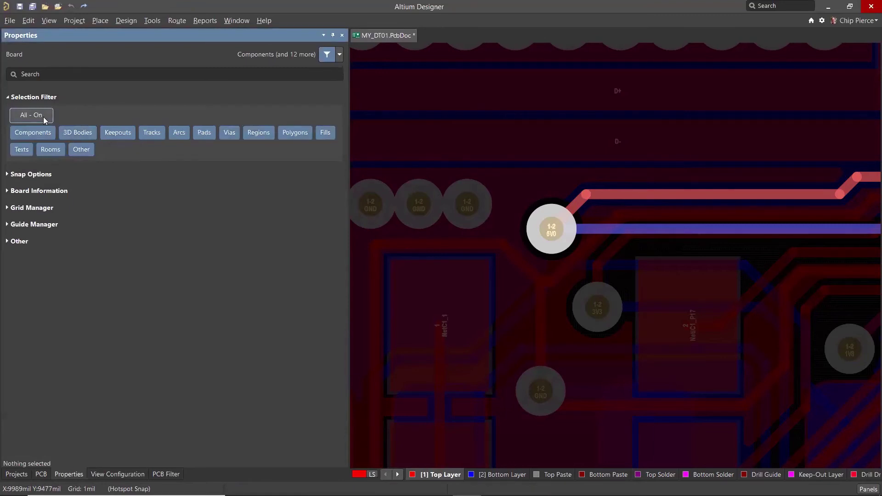
right_click(524, 235)
click(529, 240)
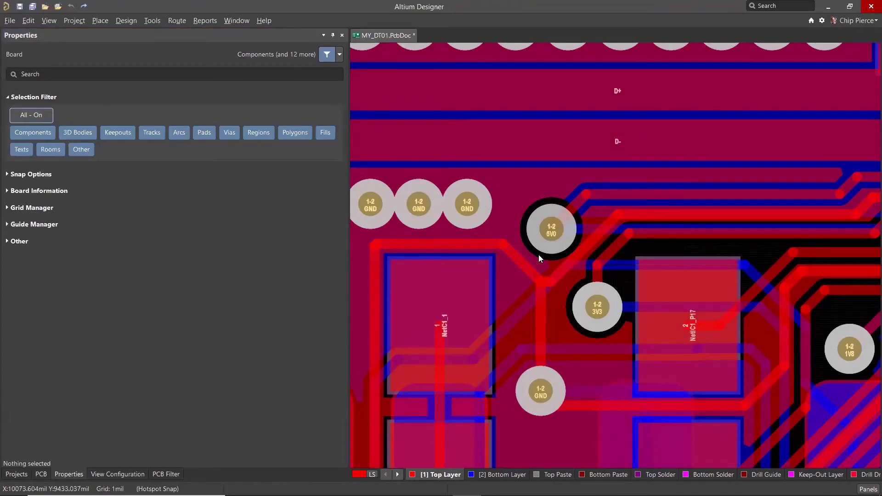
click(551, 230)
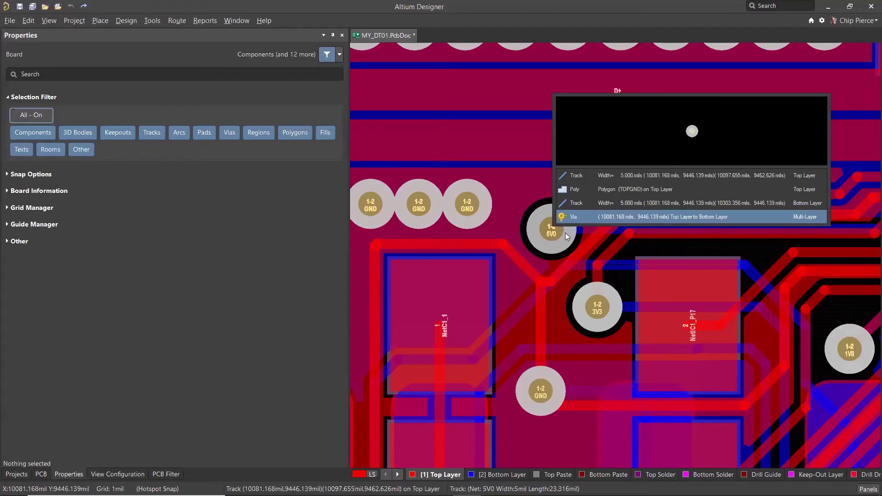
Select the 5V0 via, the neighbouring 3V3 via, and the TOPGND polygon, then clear the selection
click(550, 248)
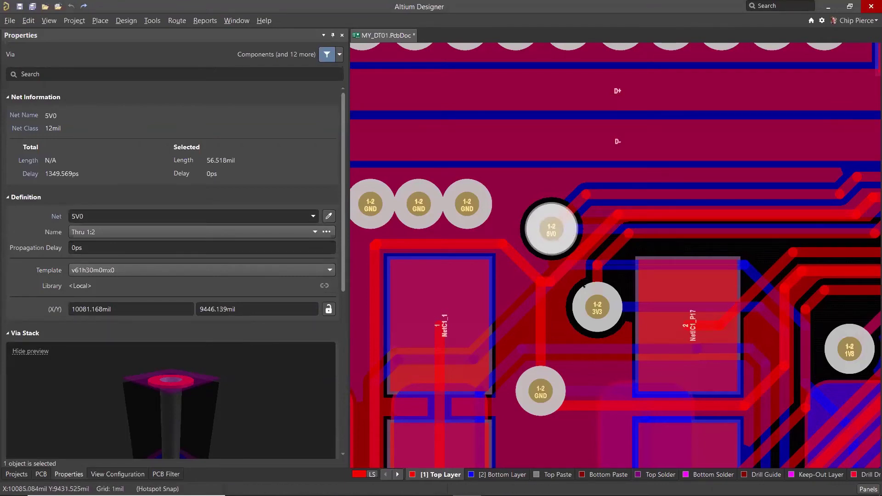
click(579, 305)
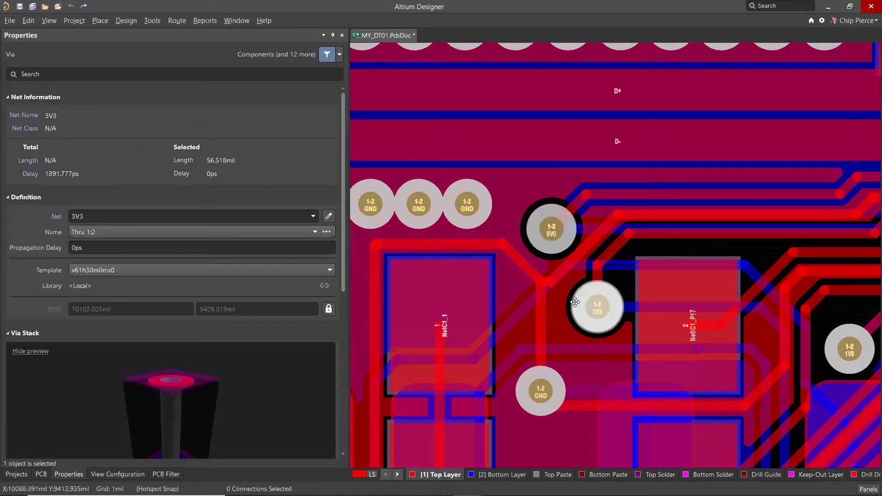
click(566, 251)
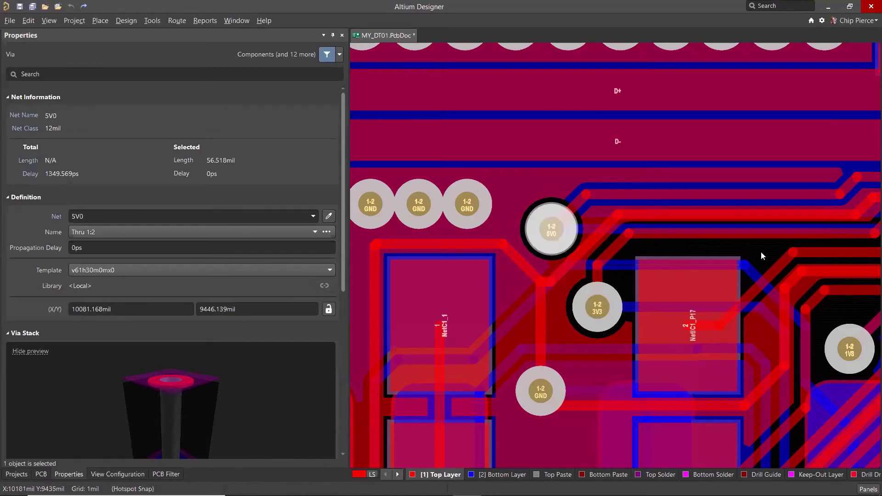
click(750, 247)
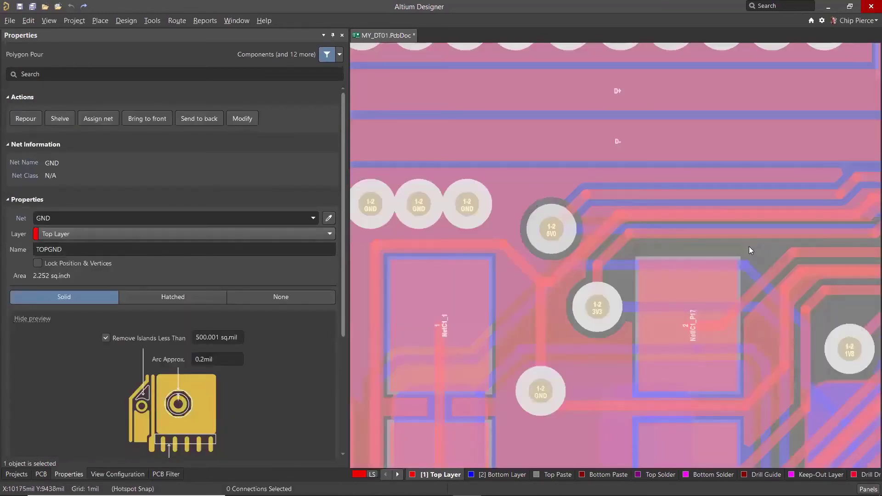
right_click(750, 248)
click(551, 227)
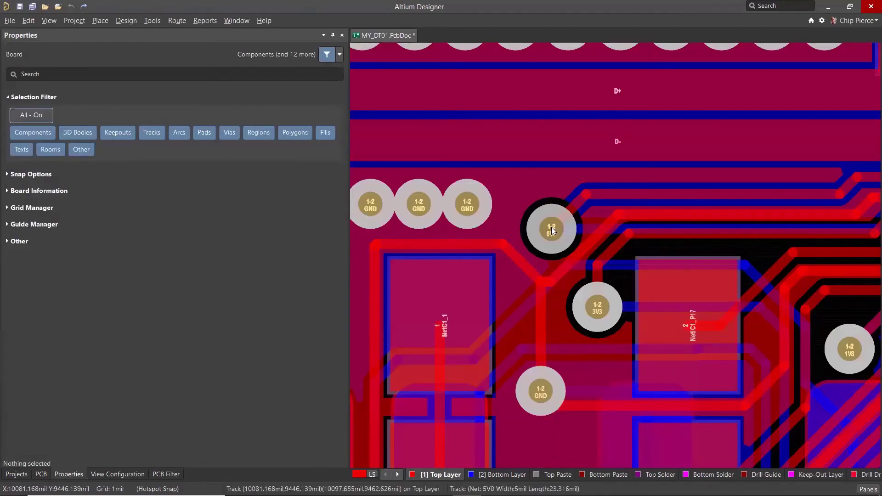
Pick the 5V0 via from the stacked-object list, then clear the selection
click(554, 226)
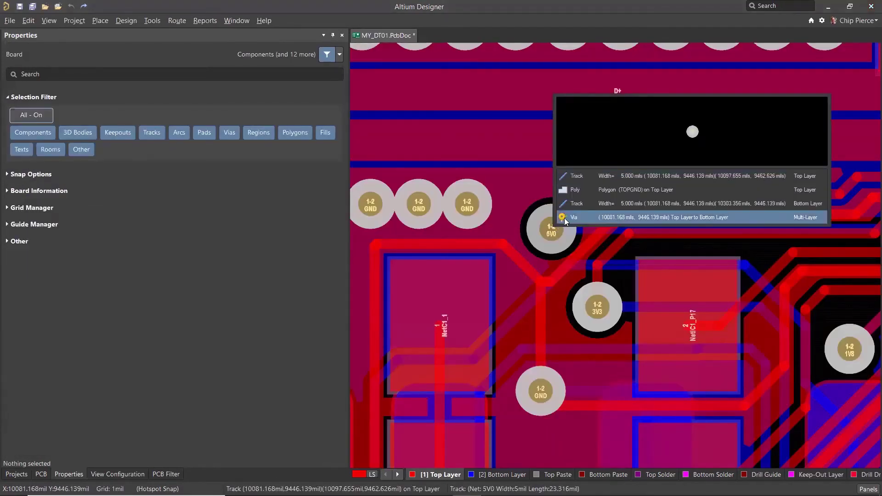
click(563, 219)
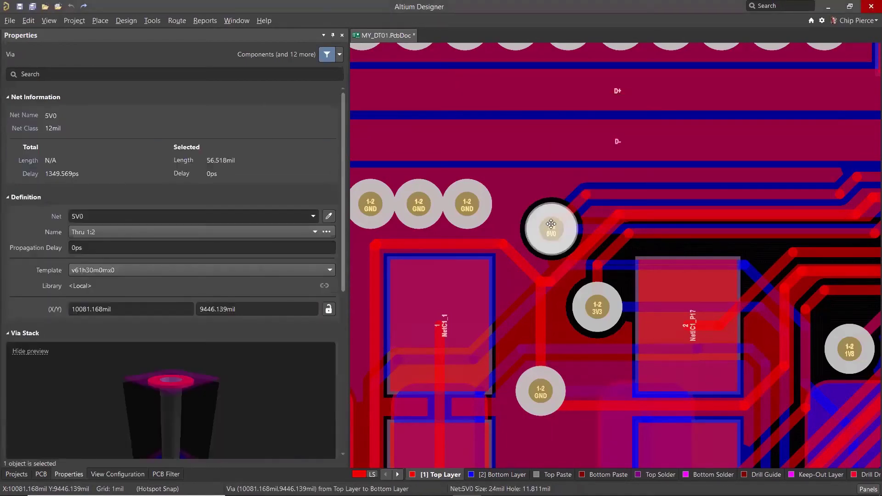
right_click(551, 224)
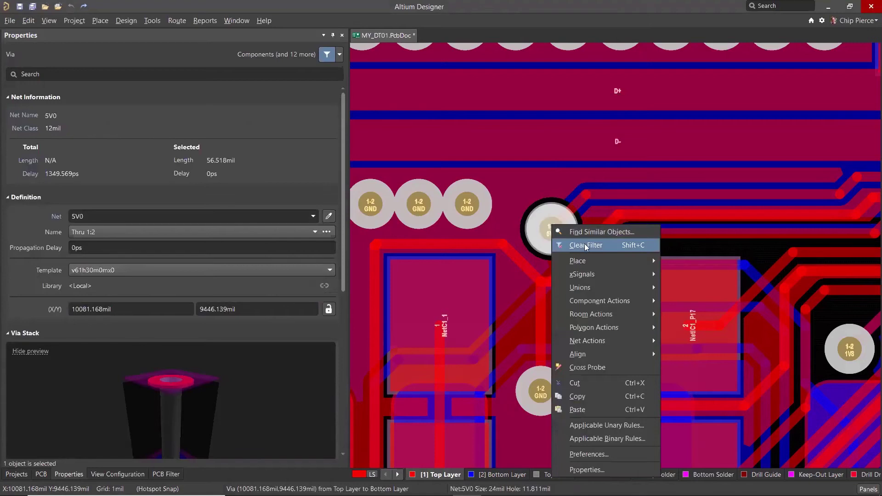
click(640, 245)
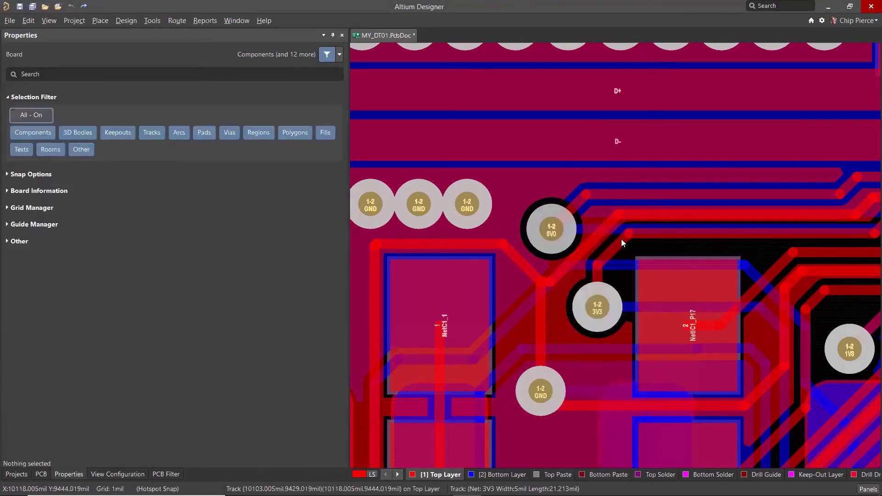
Fit the whole board in view with Ctrl+Page Down
right_click(621, 239)
key(ctrl+Page_Down)
ctrl+scroll(621, 239, up, 1)
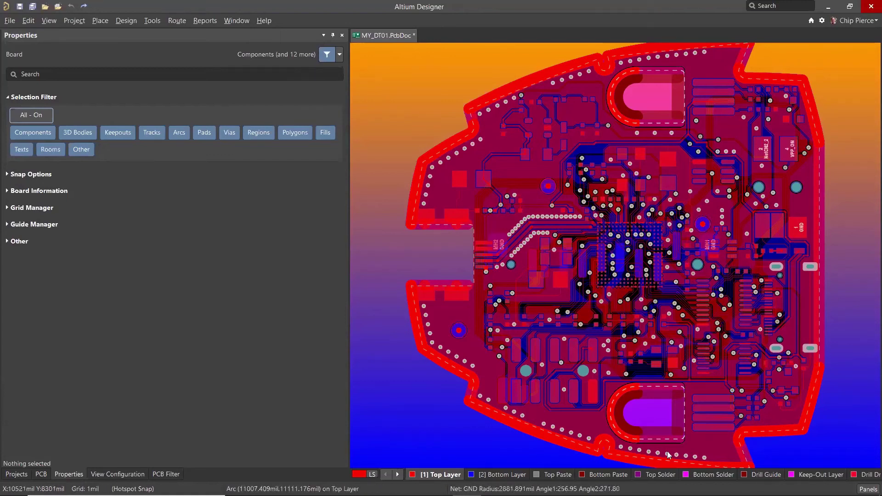
Show the PCB Filter with its top-overlay designator query (30mil high, 5mil wide)
click(166, 474)
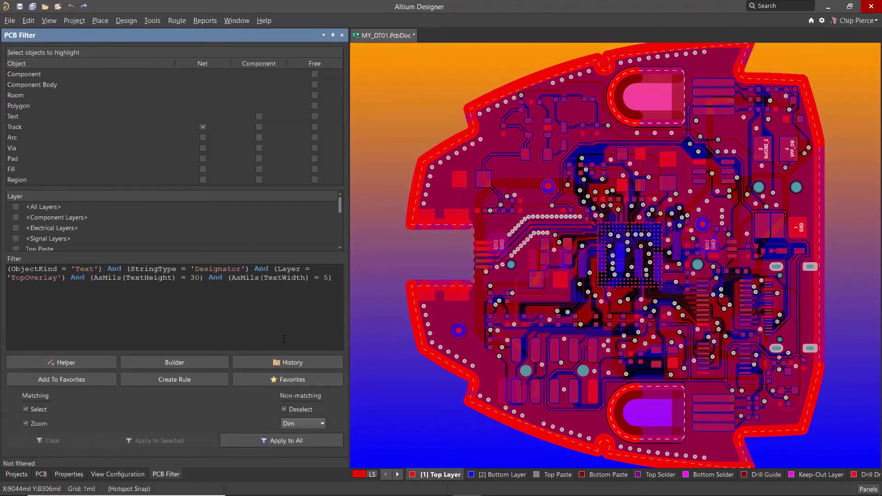
Replace the old designator expression with a pasted query for Bottom Layer net tracks outside polygons
drag(337, 279, 4, 270)
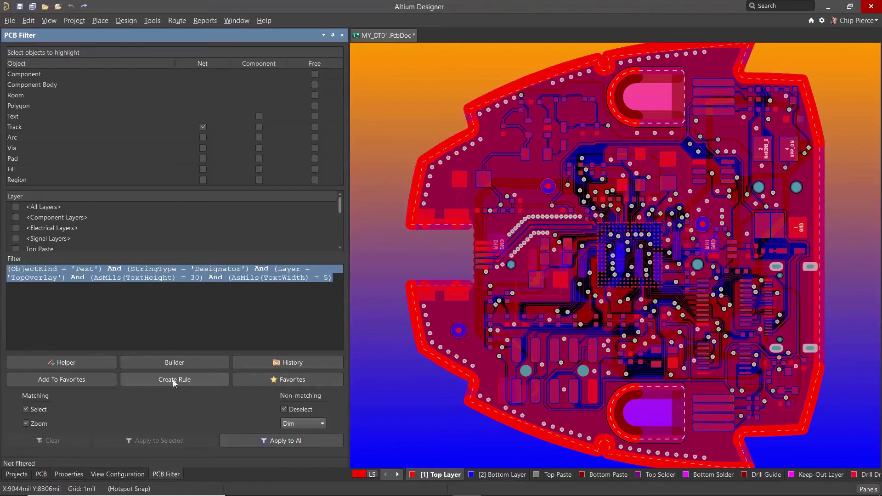
drag(177, 322, 1, 267)
text(IsTrack And Not InPoly And InAnyNet And OnLayer('Bottom Layer'))
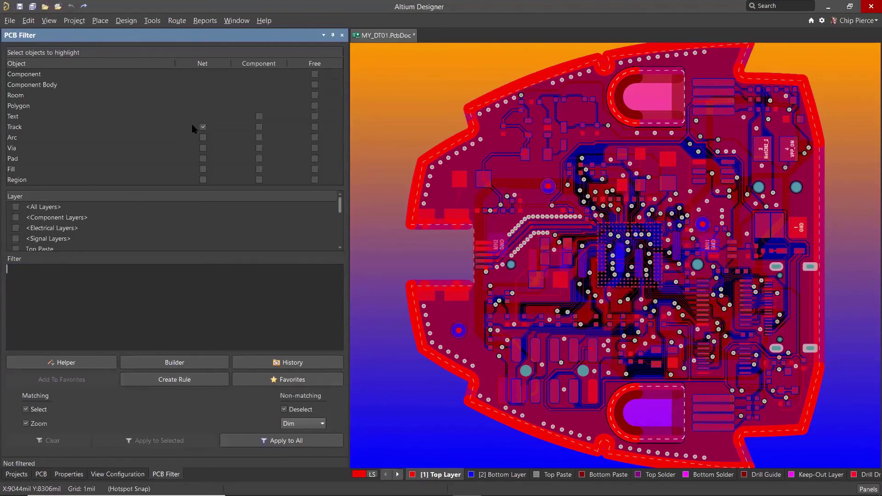
right_click(211, 114)
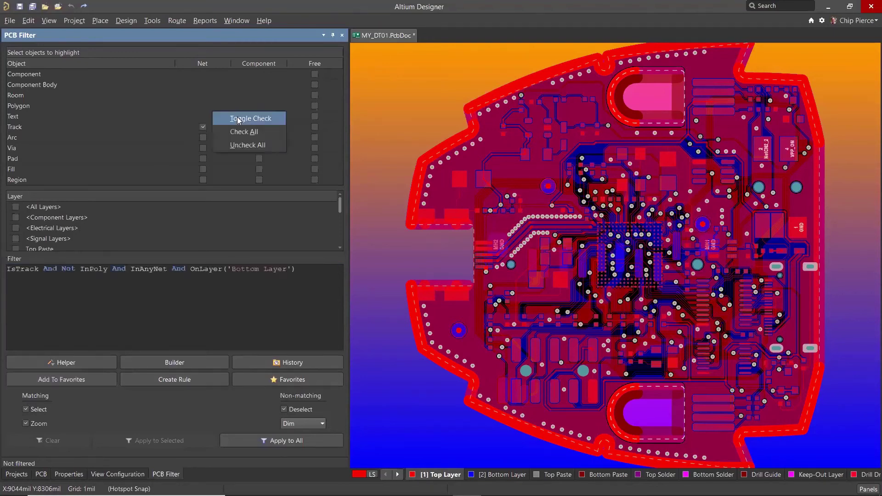
click(246, 145)
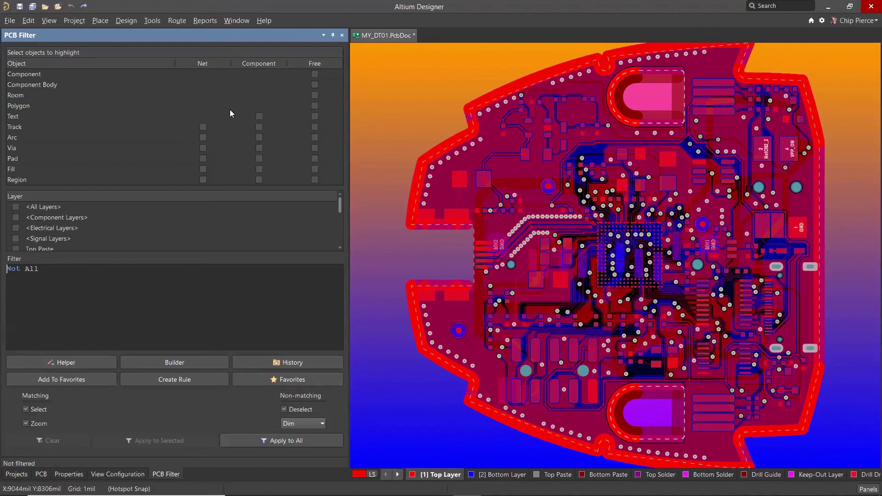
right_click(230, 110)
click(257, 144)
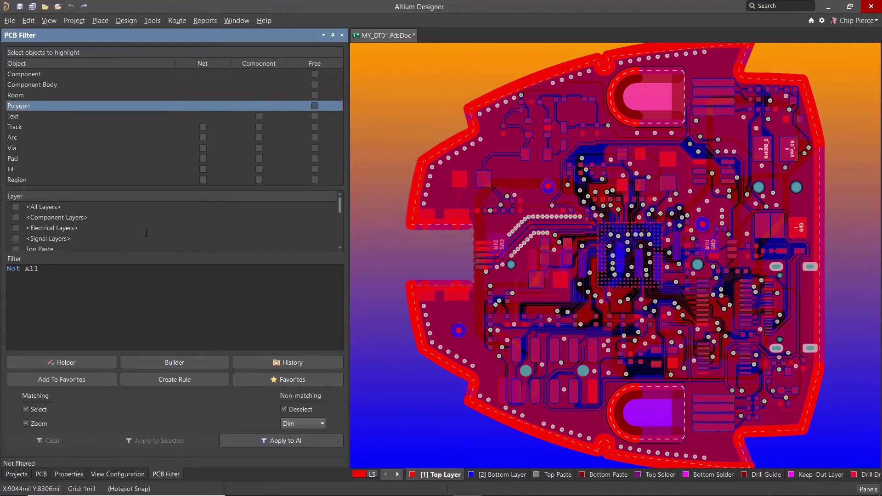
drag(50, 269, 6, 268)
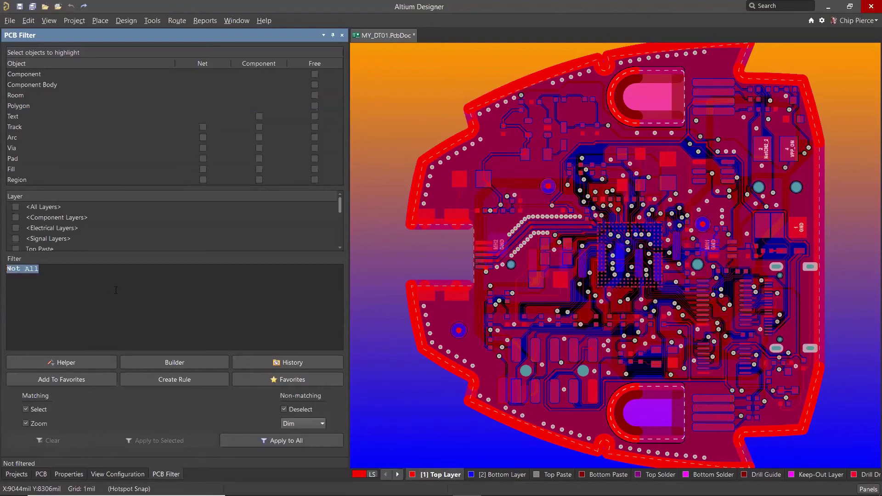
click(204, 127)
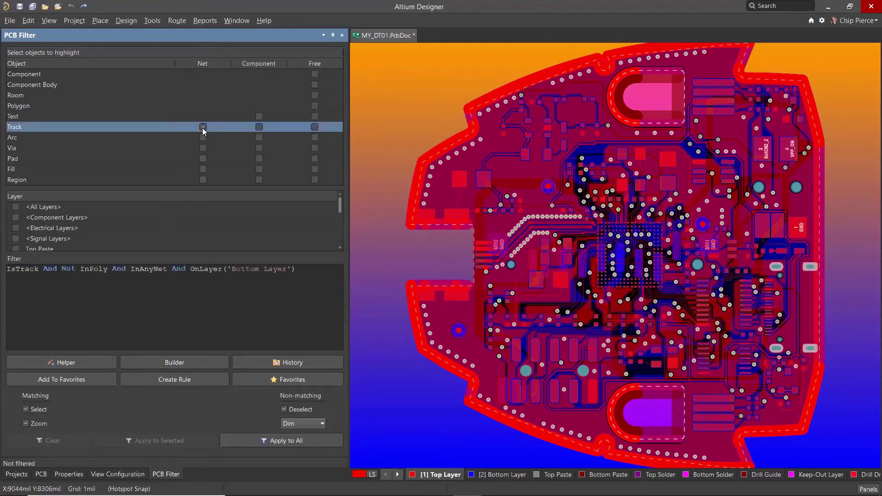
scroll(78, 220, down, 2)
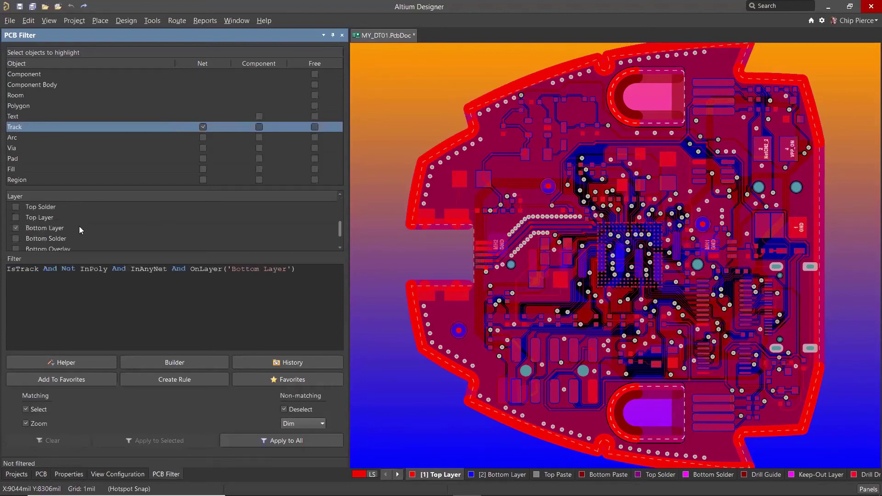
click(35, 229)
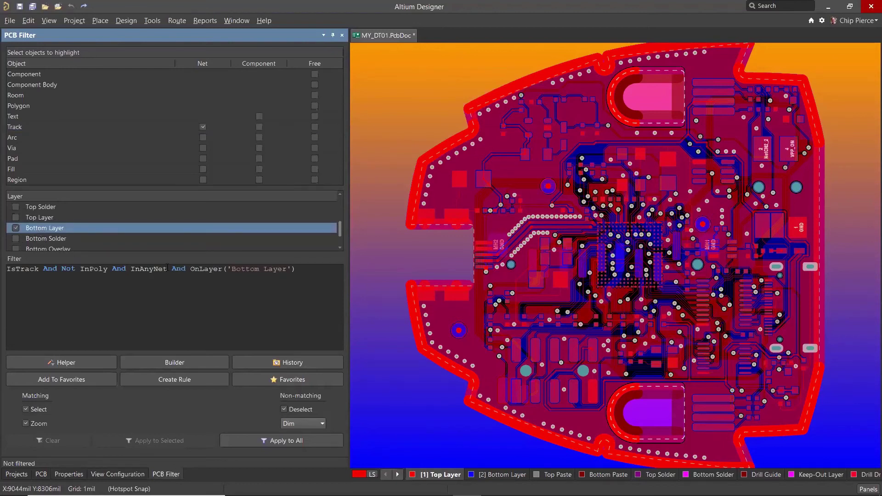
drag(172, 269, 109, 275)
key(ctrl+c)
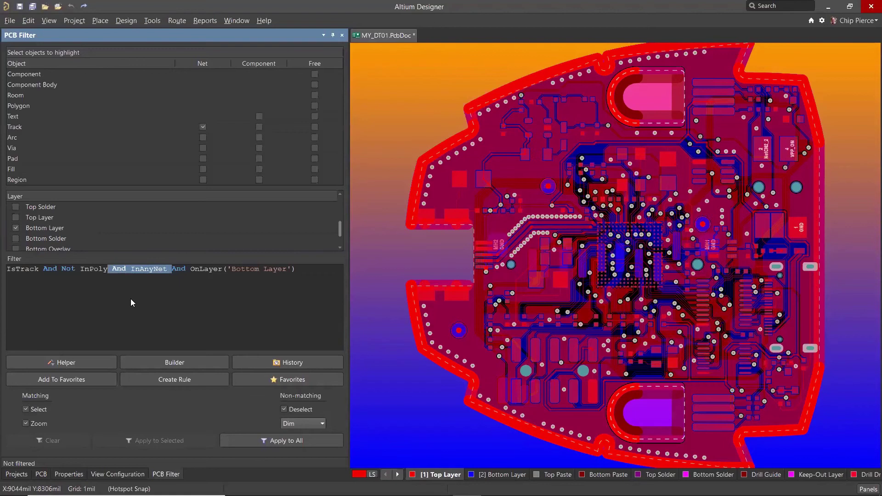
Move the InAnyNet clause to the end of the expression and change it to InNet('5V0')
key(BackSpace)
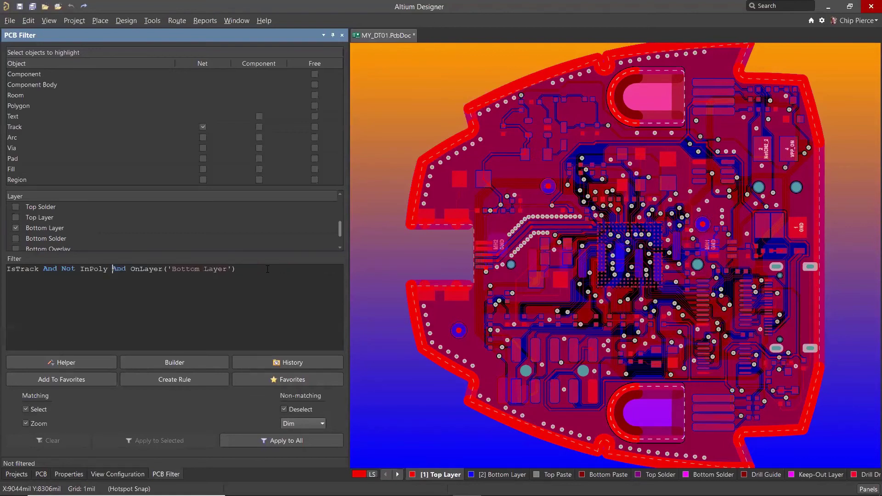
key(ctrl+v)
key(BackSpace)
key(BackSpace)
key(BackSpace)
key(BackSpace)
key(BackSpace)
key(BackSpace)
text(net)
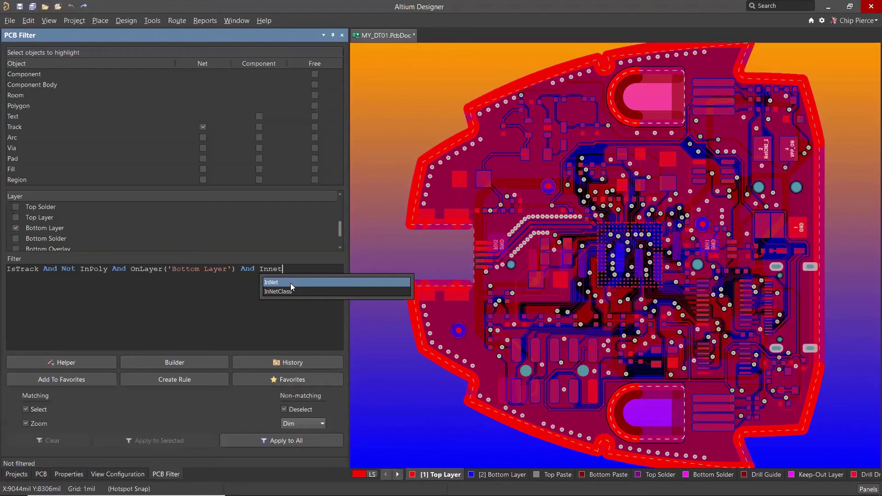
key(Return)
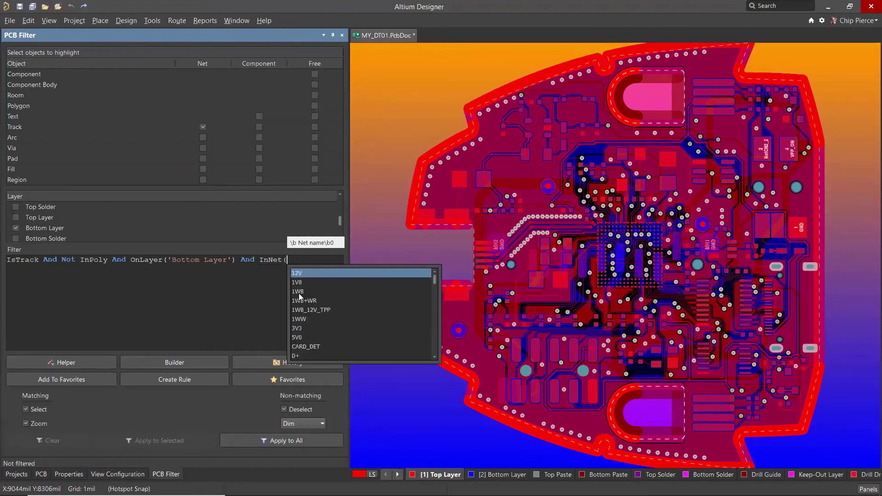
click(297, 335)
double_click(298, 335)
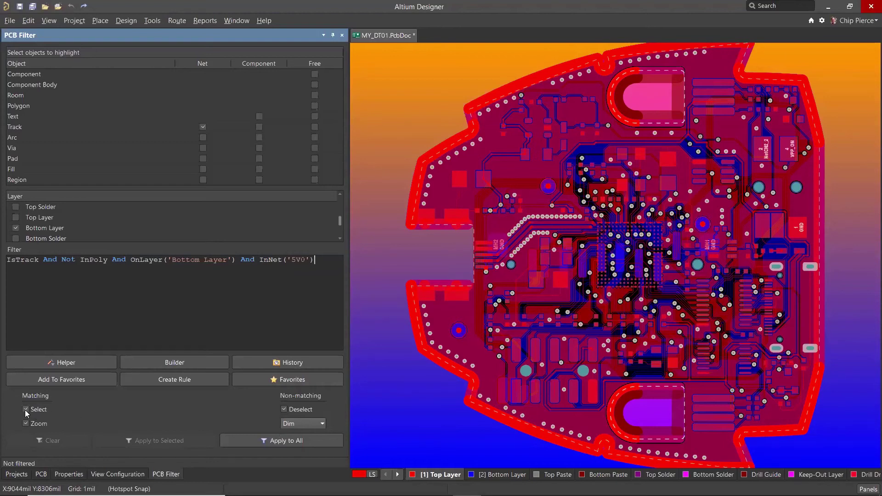
Apply the filter to the whole board, selecting 19 5V0 tracks, and show their shared properties
click(267, 440)
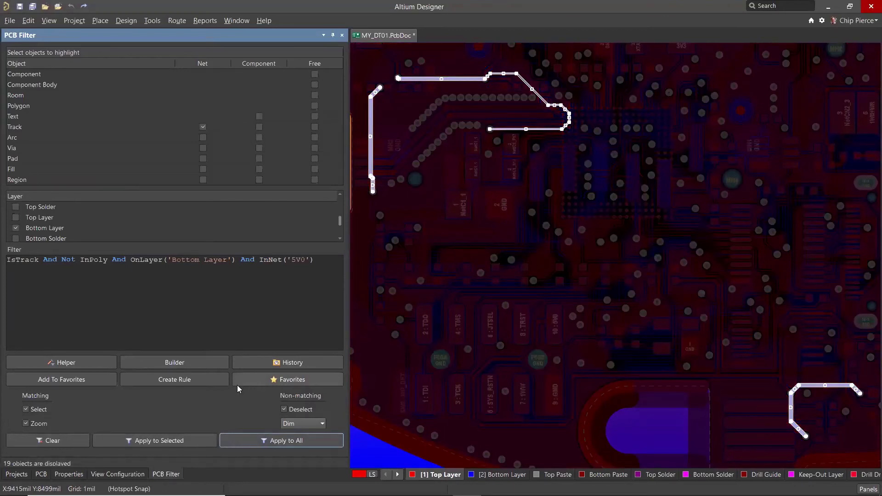
click(64, 475)
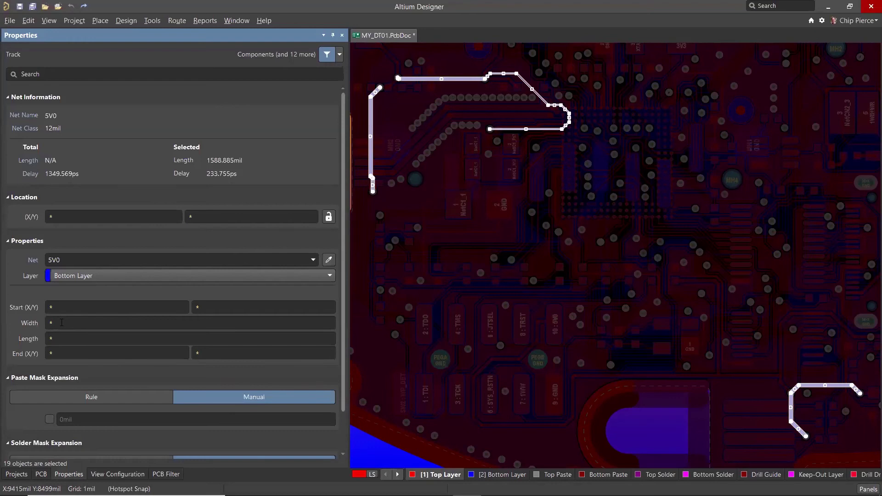
Set the selected 5V0 tracks' width to 12mil, undo it, then redo it
click(83, 324)
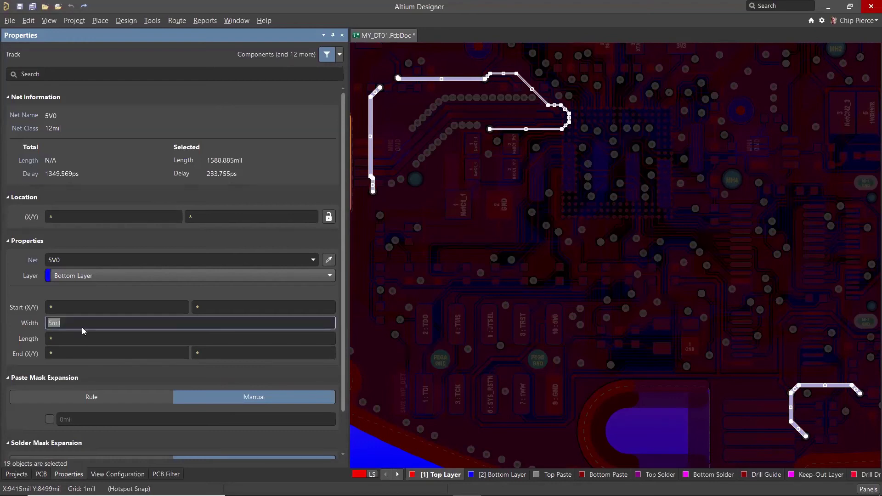
text(12)
key(Return)
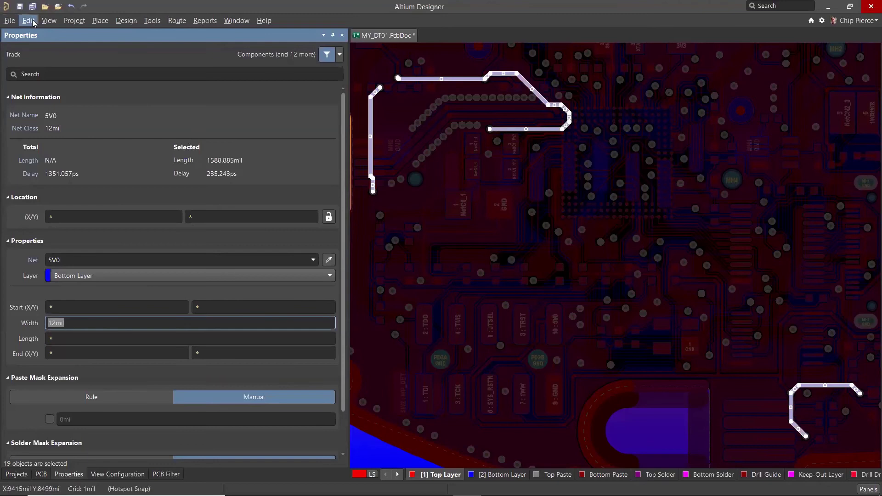
click(73, 7)
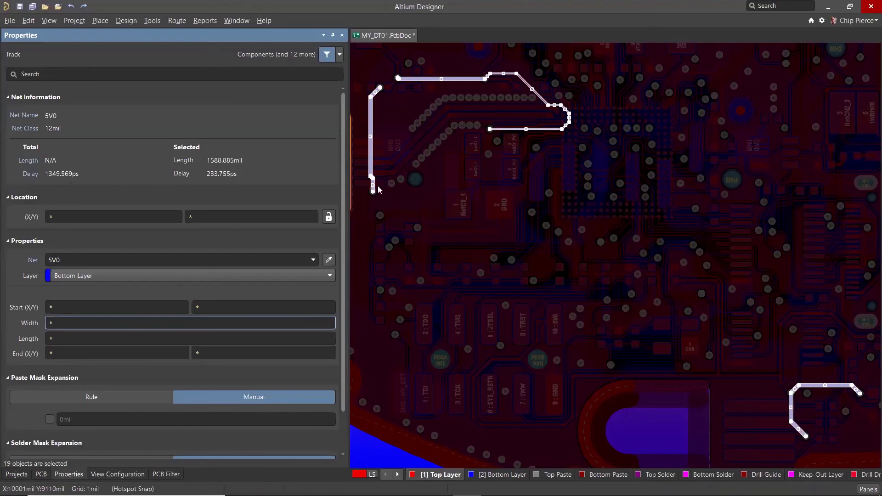
click(85, 6)
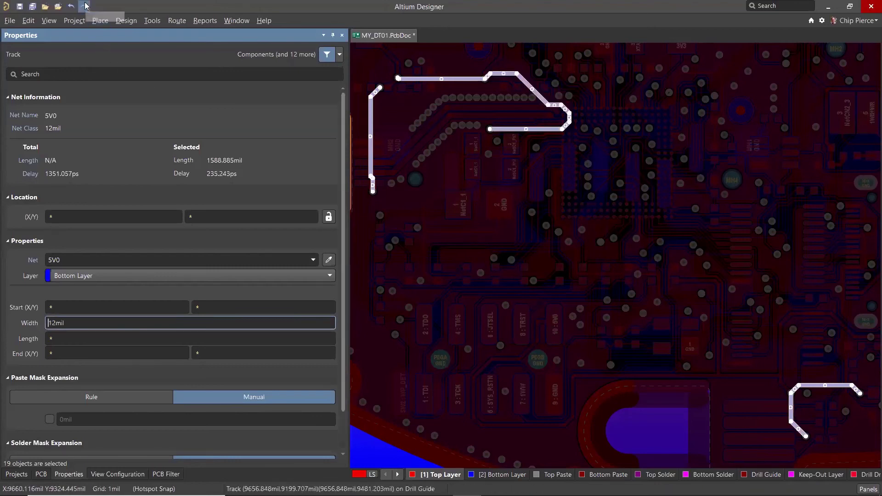
Try a 50mil track width, then undo back to the original mixed widths
drag(111, 319, 39, 321)
text(50)
key(Return)
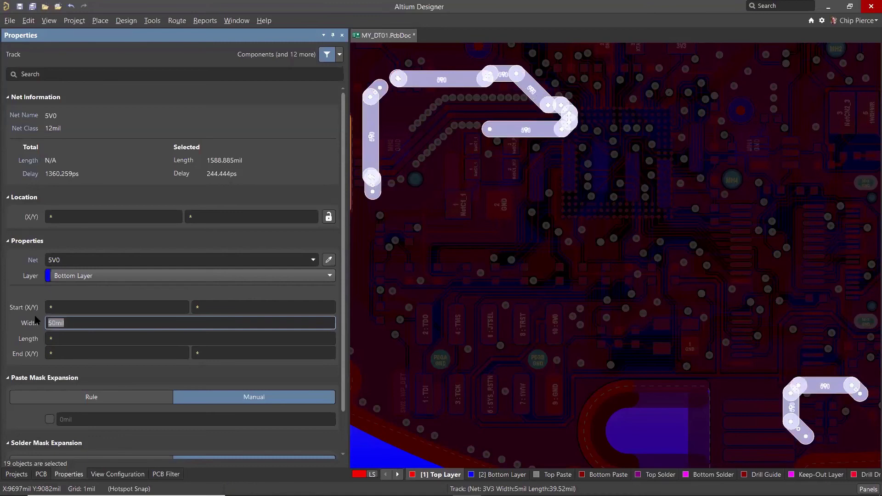
click(74, 6)
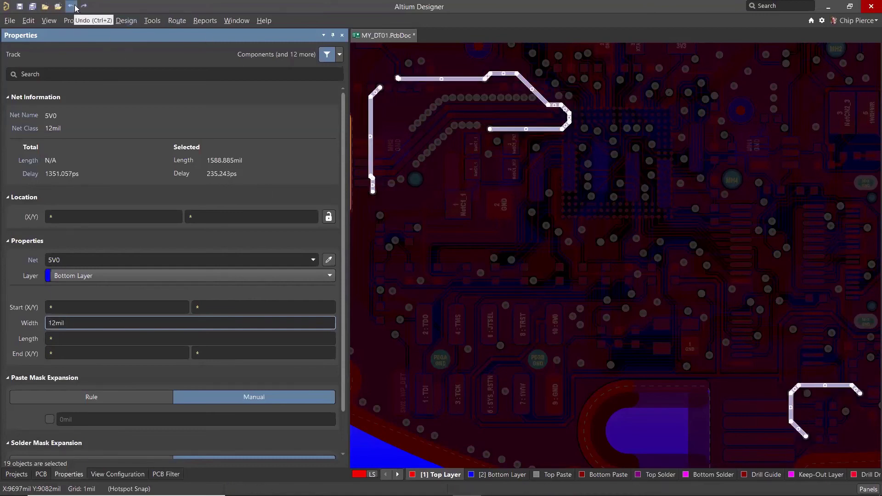
click(74, 6)
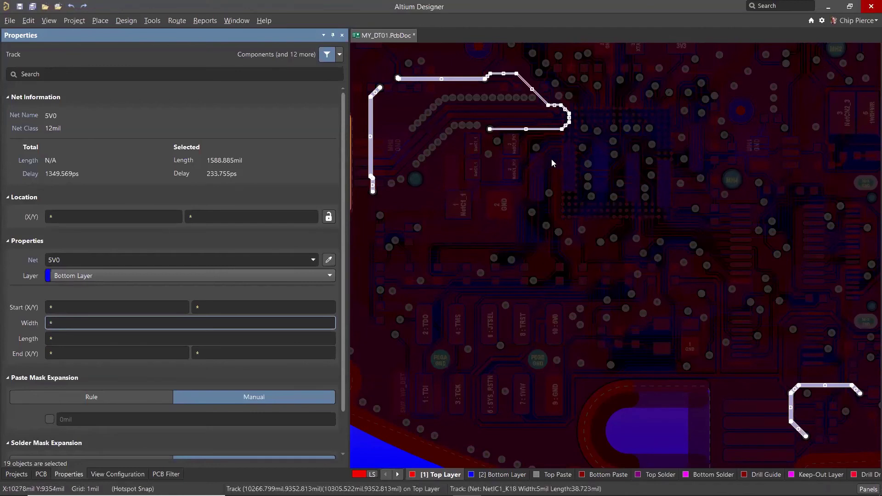
Clear the track filter, deselect everything and fit the whole board in view
right_click(571, 167)
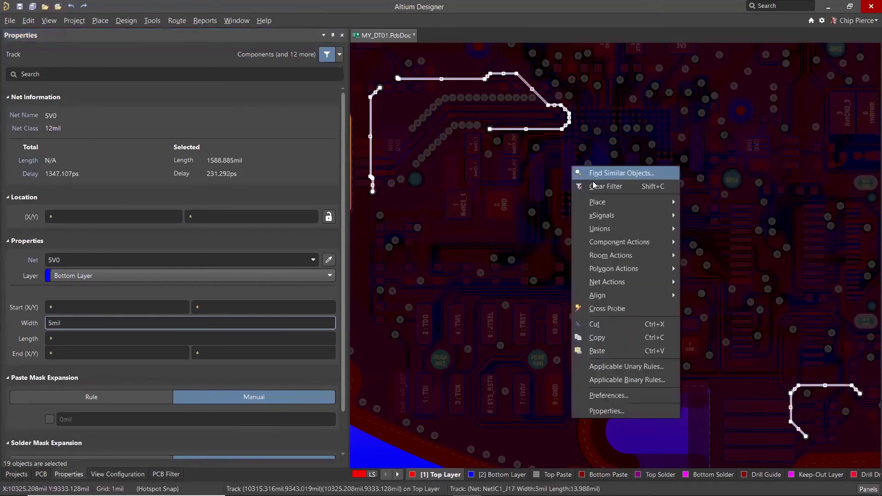
click(595, 187)
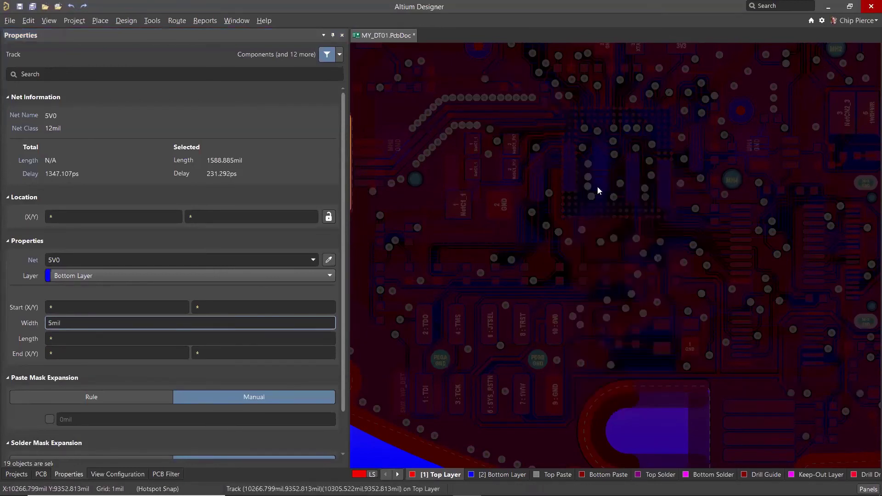
click(598, 187)
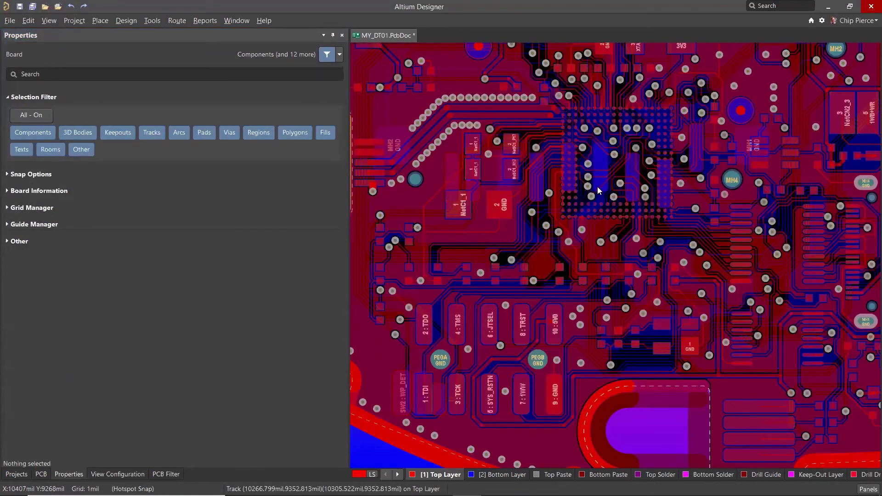
key(v)
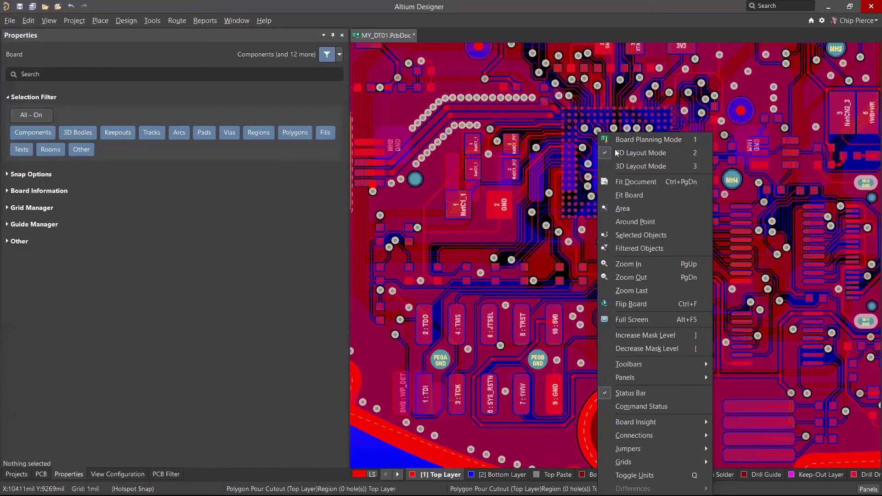
key(d)
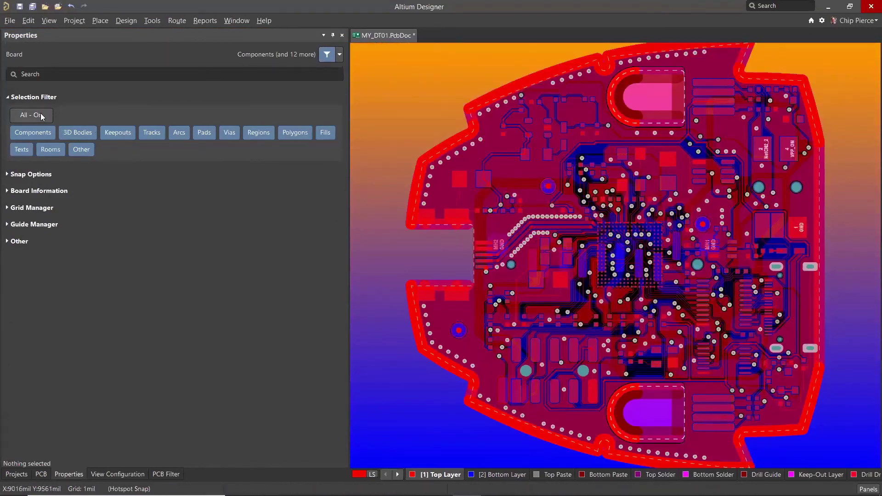
Bring up the PCB panel in Nets mode and switch to its PCB Filter settings
click(41, 475)
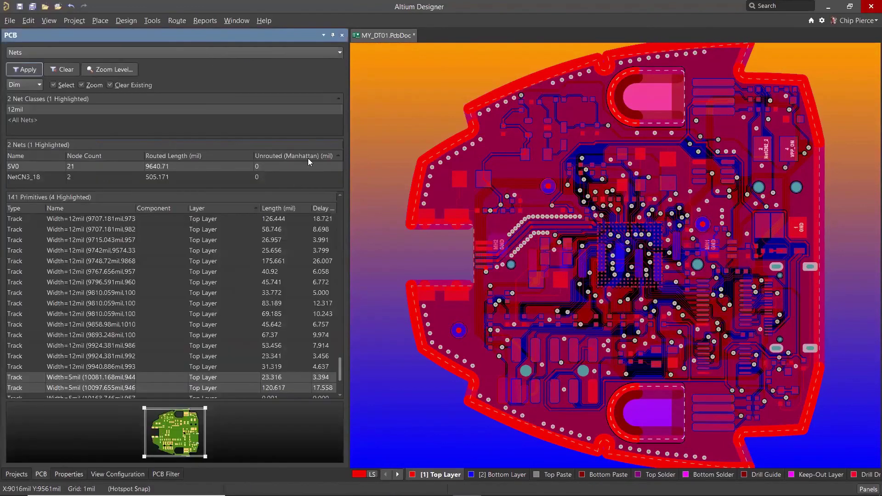
click(340, 53)
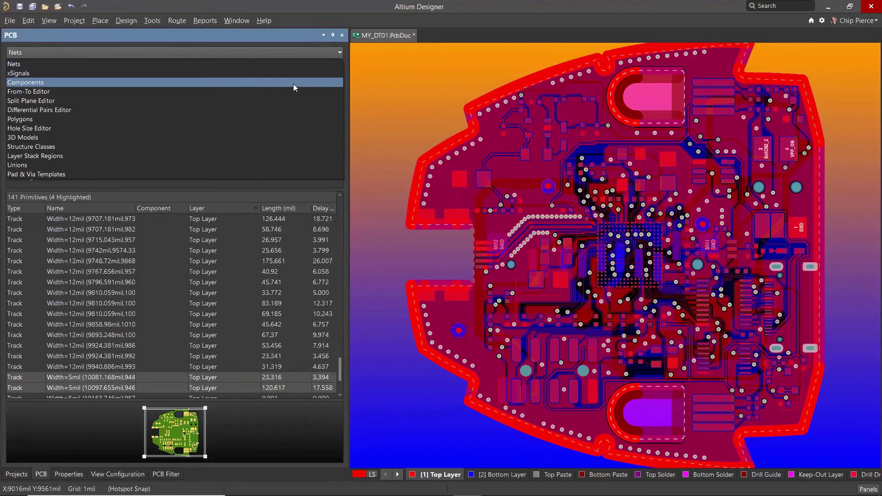
click(292, 66)
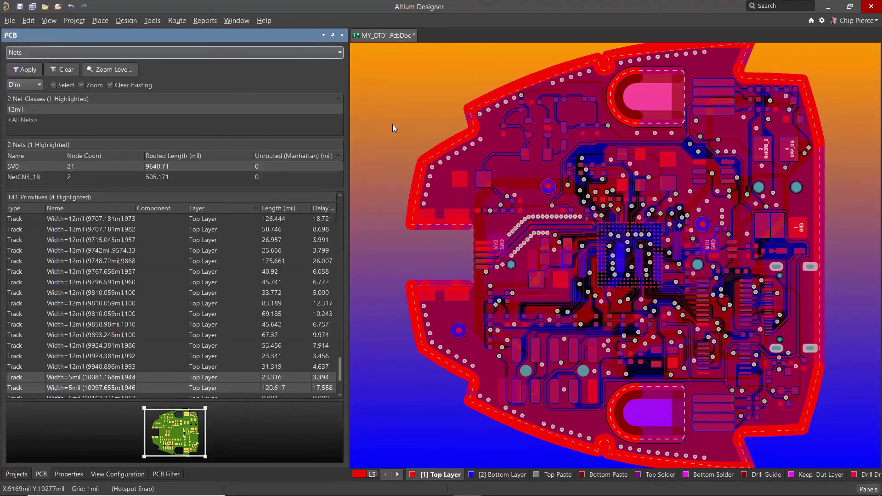
click(164, 473)
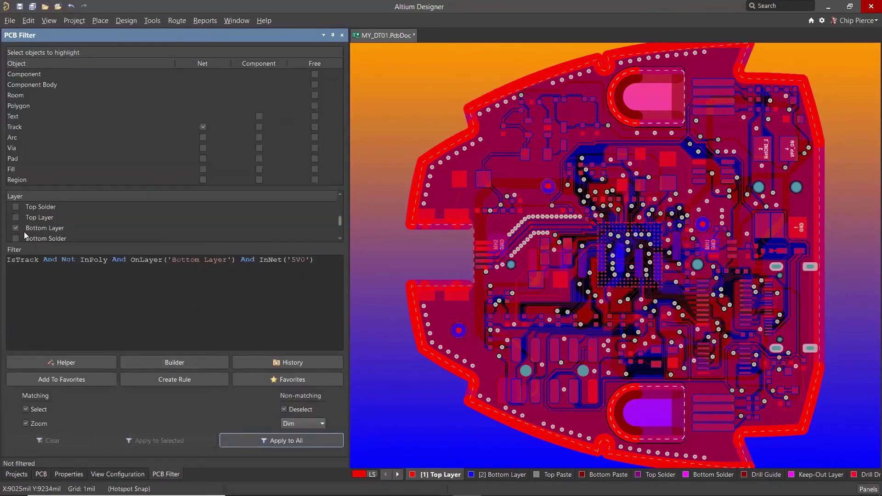
Replace the filter expression with InNet('5V0') and apply it to the whole board
drag(322, 259, 5, 267)
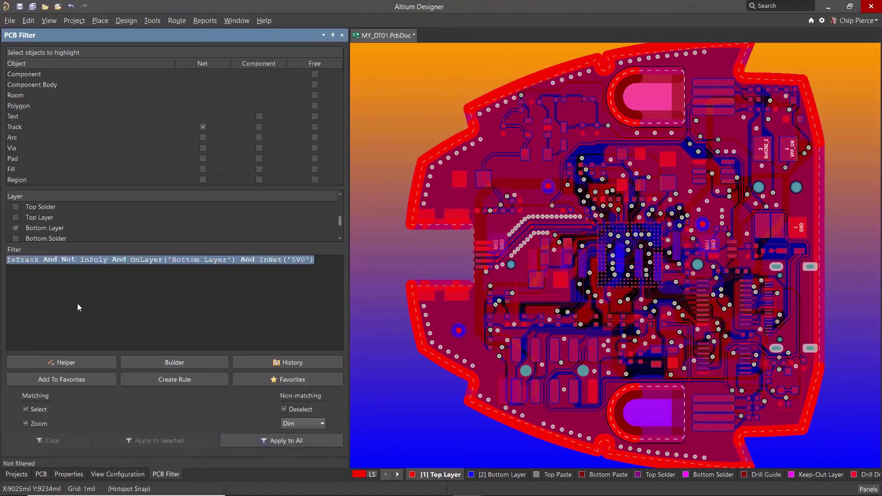
text(inn)
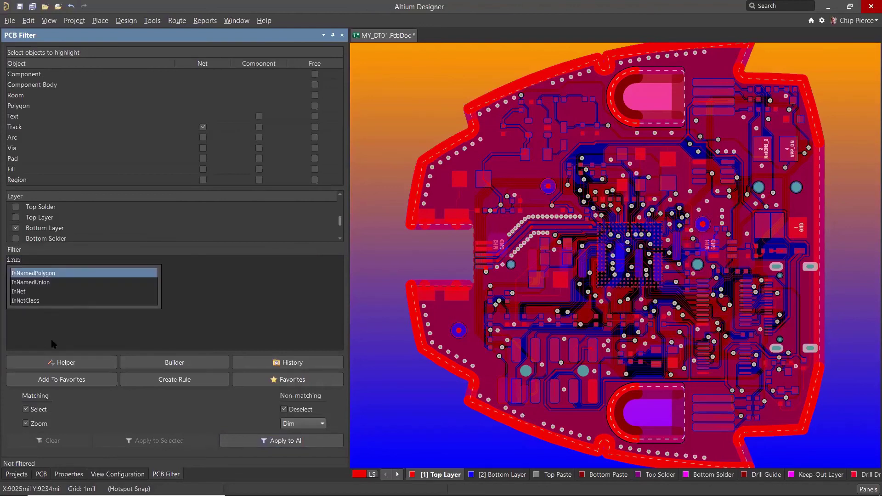
text(et('5V0'))
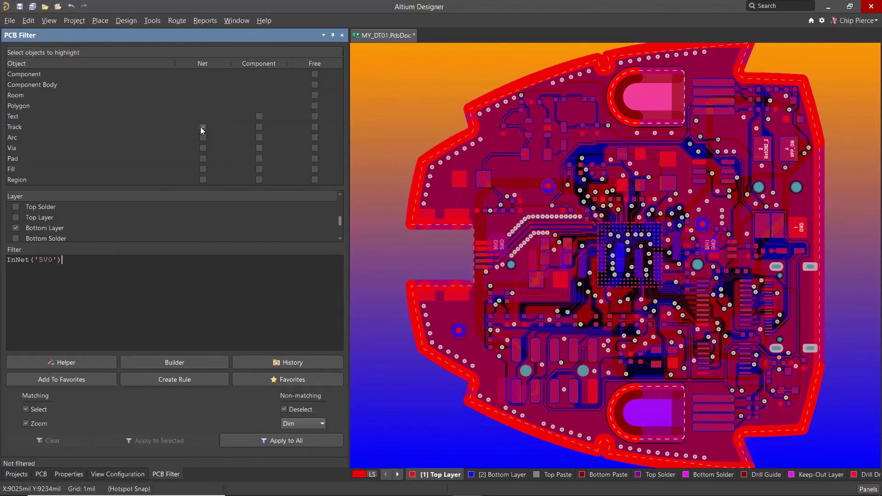
click(274, 442)
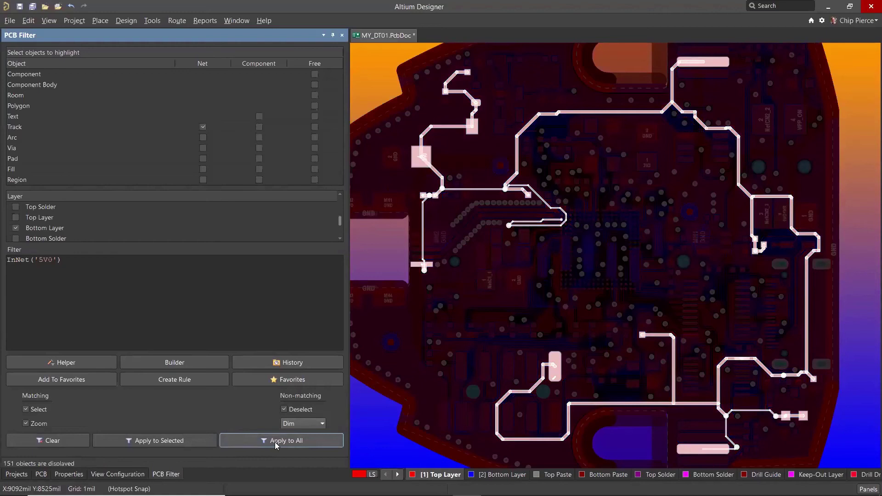
Clear the 5V0 filter, zoom in, and list the objects stacked on one 5V0 via
right_click(388, 308)
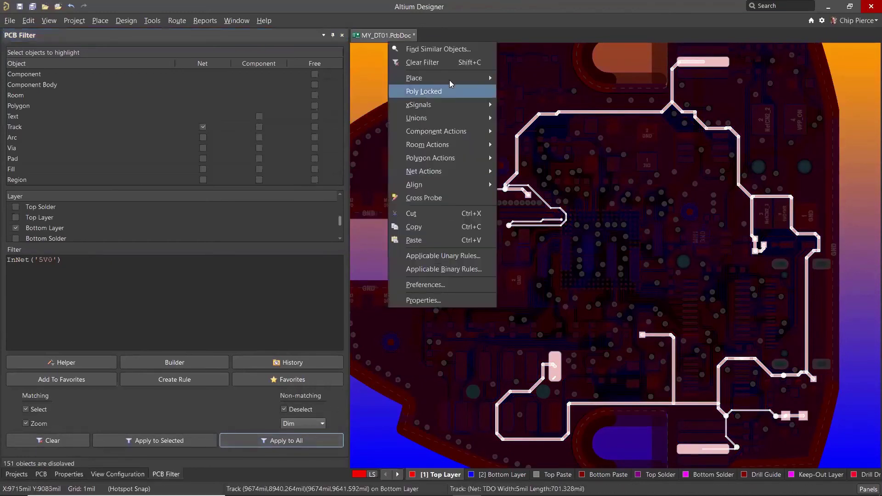
click(437, 64)
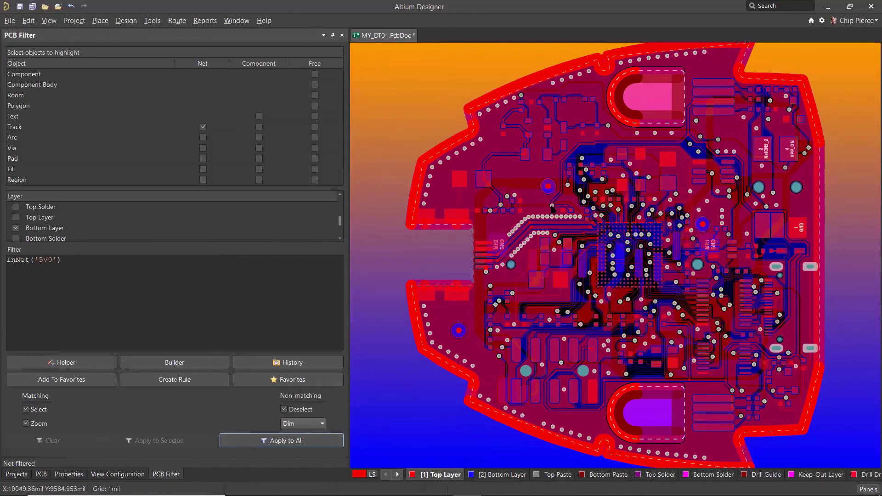
ctrl+scroll(549, 209, up, 5)
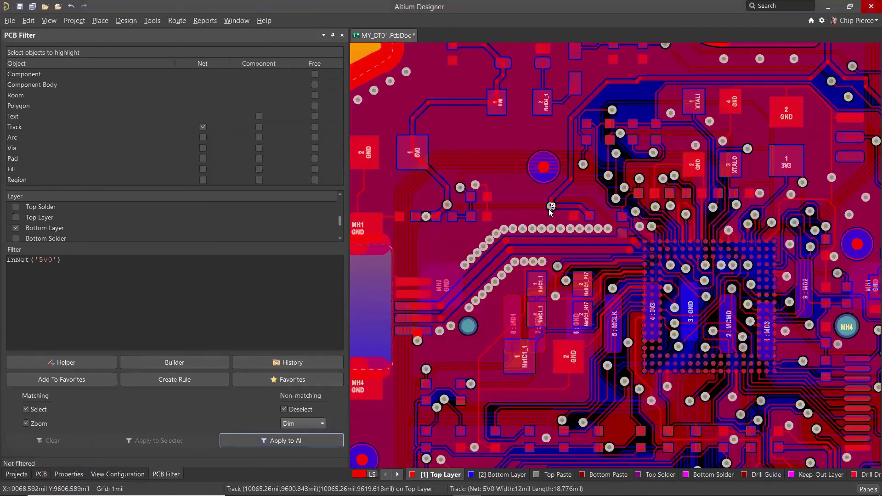
click(548, 209)
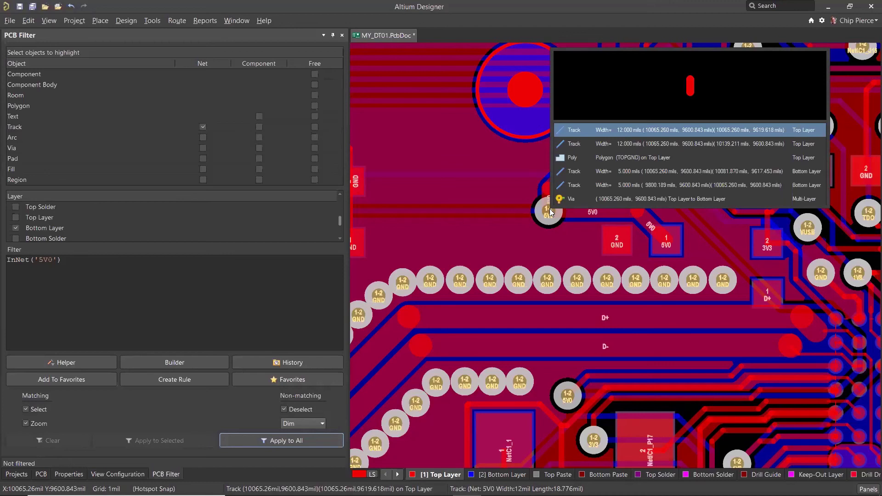
In PCB Editor General preferences, toggle Display popup selection dialog off and back on, then confirm
click(151, 21)
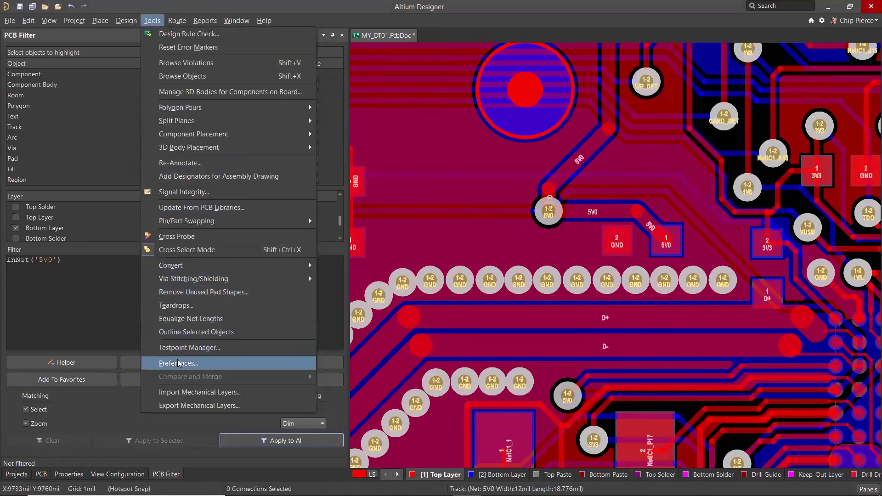
click(179, 364)
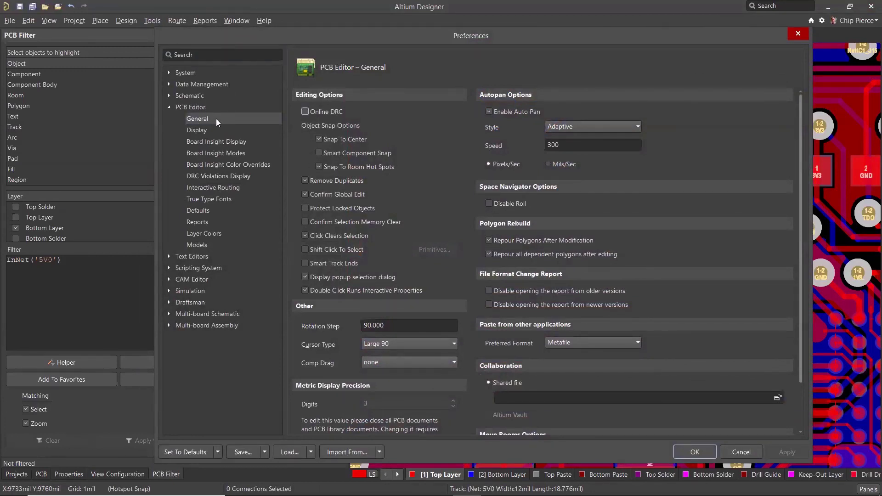
click(306, 277)
click(305, 277)
click(705, 452)
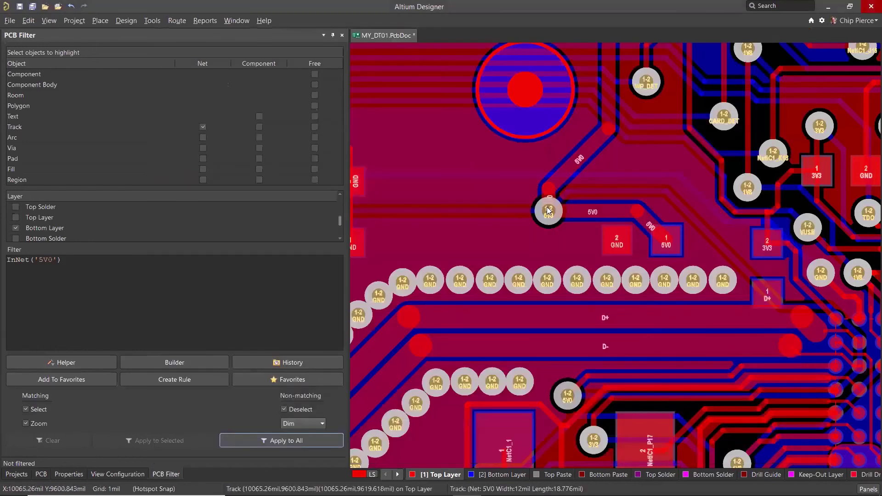
Check the overlapping-object list on the 5V0 pad, dismiss it, and fit the whole board
click(549, 212)
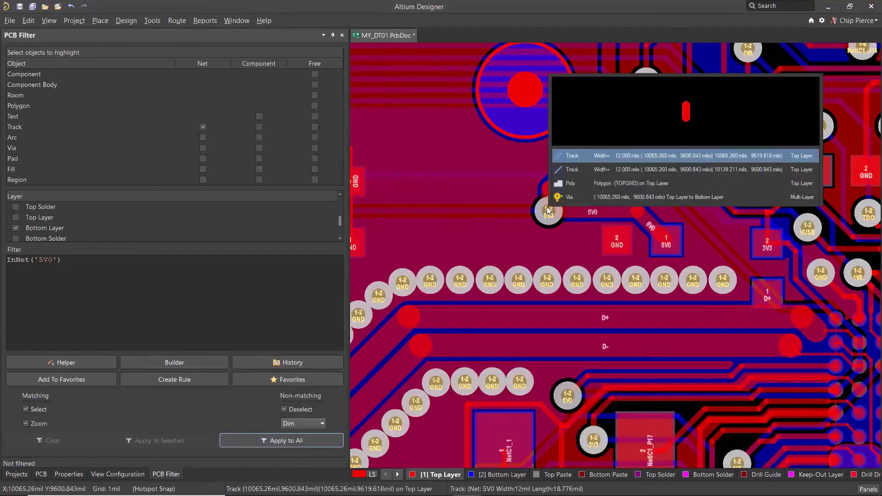
key(Escape)
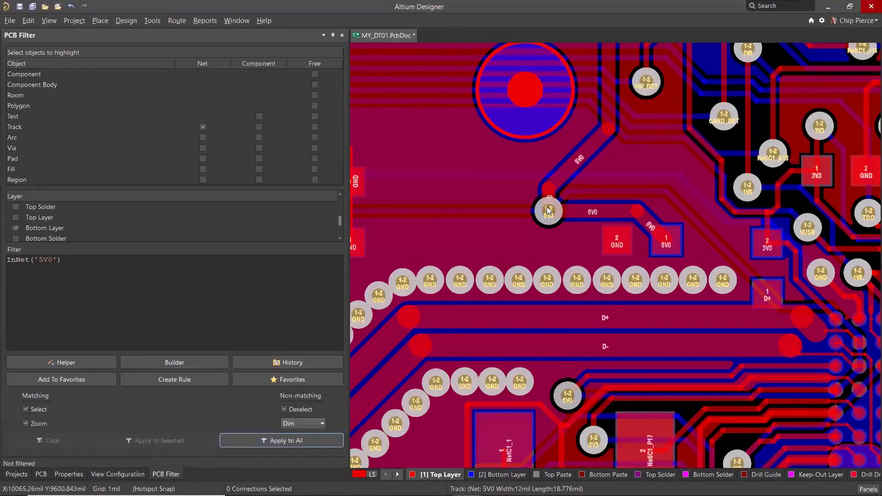
right_click(549, 211)
key(3)
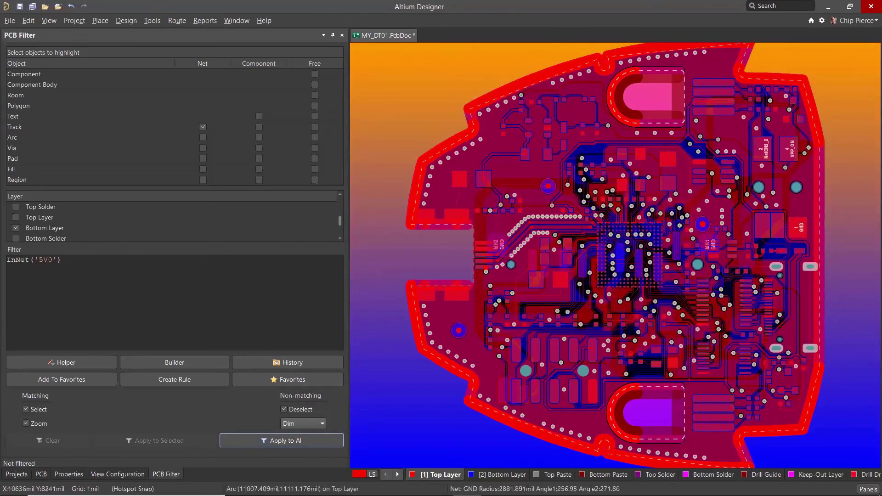
click(868, 489)
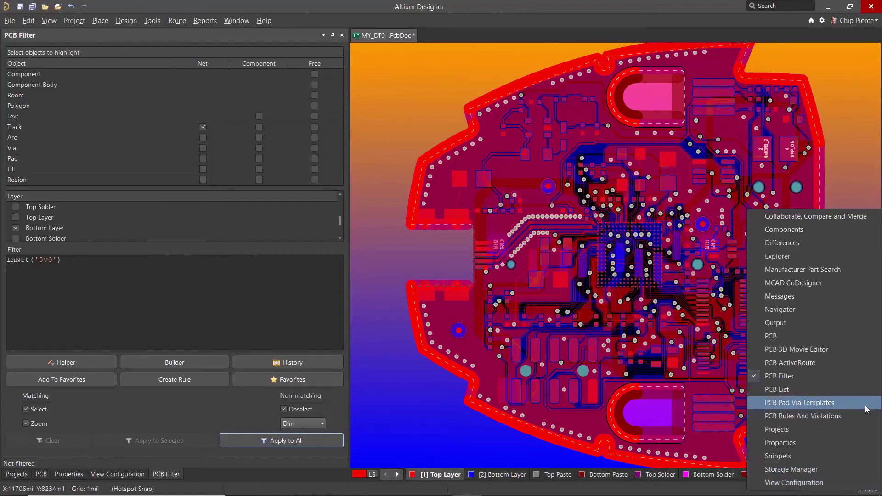
click(850, 389)
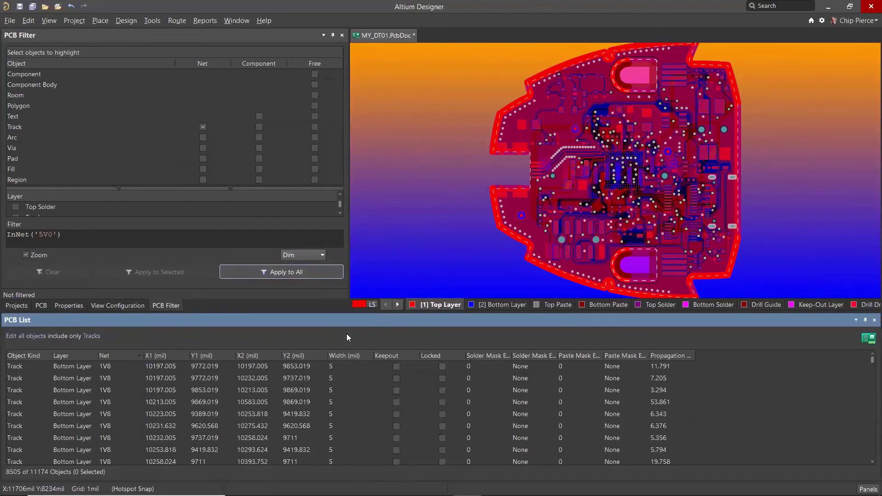
right_click(361, 322)
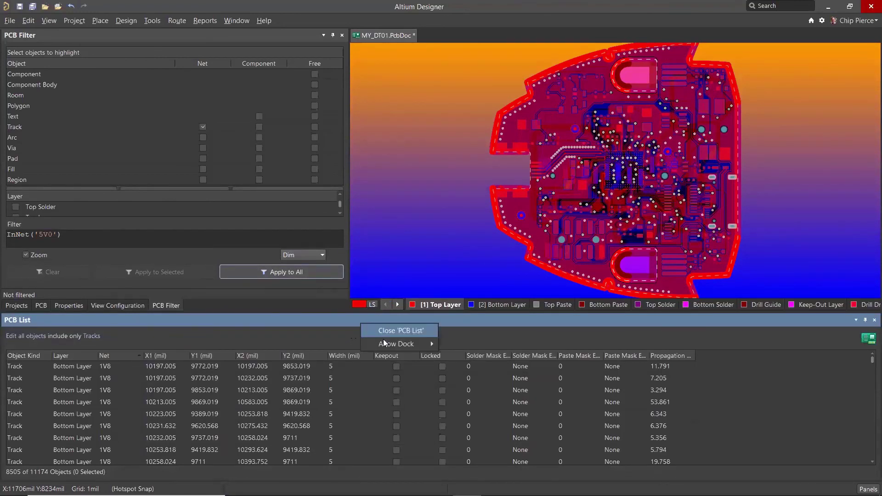
mouse_move(384, 341)
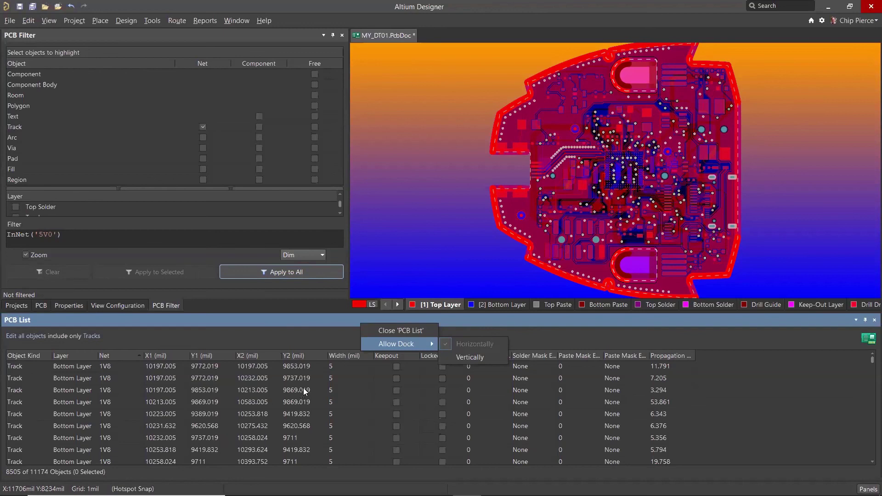
click(264, 325)
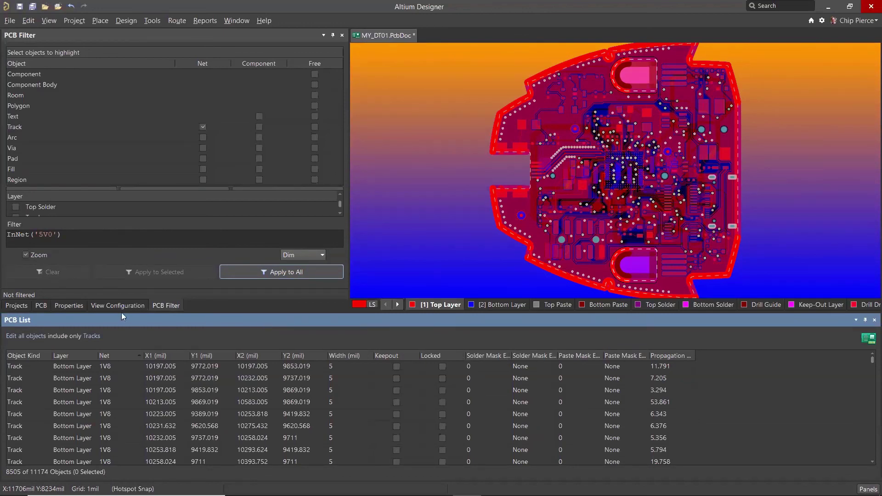
Set the PCB List to show all object types and list every board object
click(14, 340)
click(32, 338)
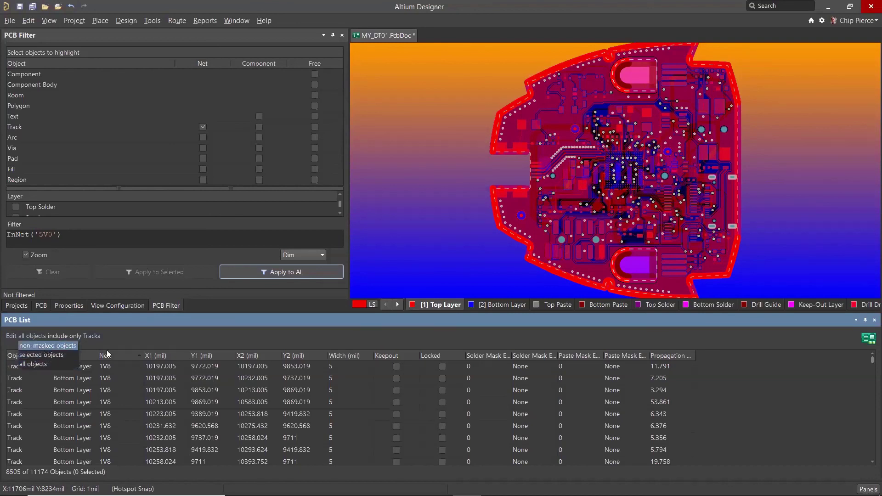
click(93, 327)
click(90, 318)
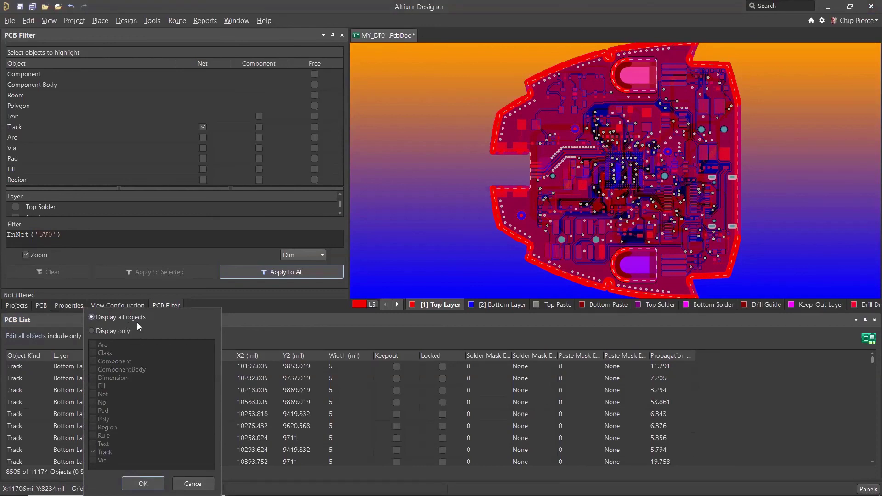
click(157, 480)
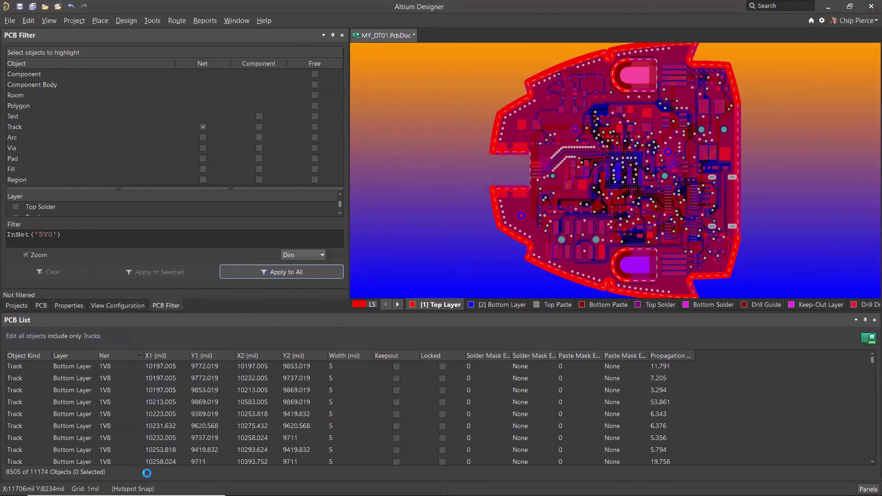
click(105, 321)
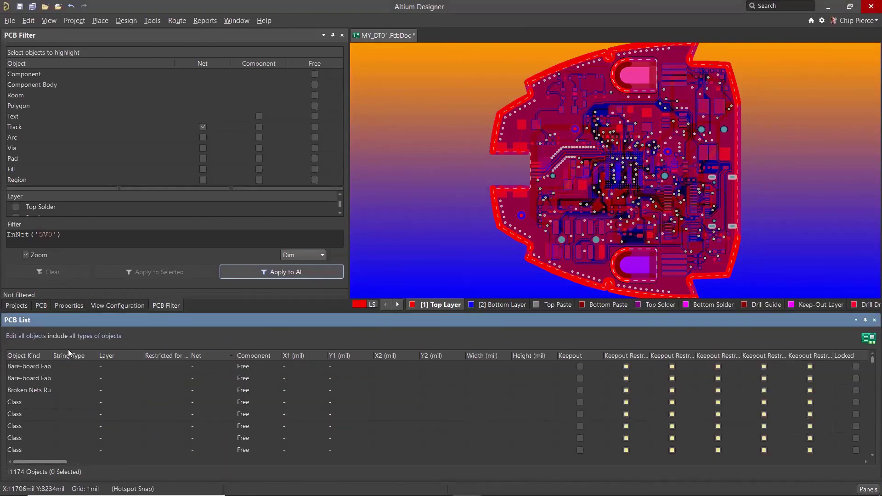
Switch the PCB List to Display only, untick Track, and apply the vias-only filter
click(109, 337)
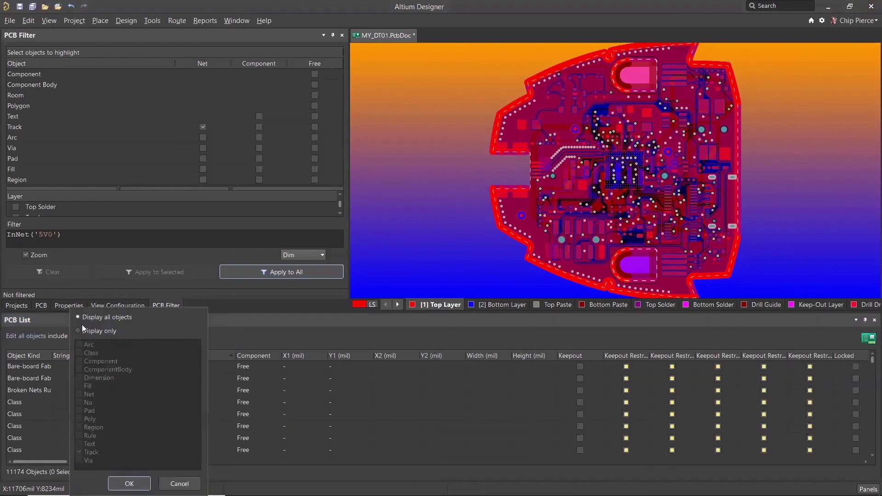
click(78, 331)
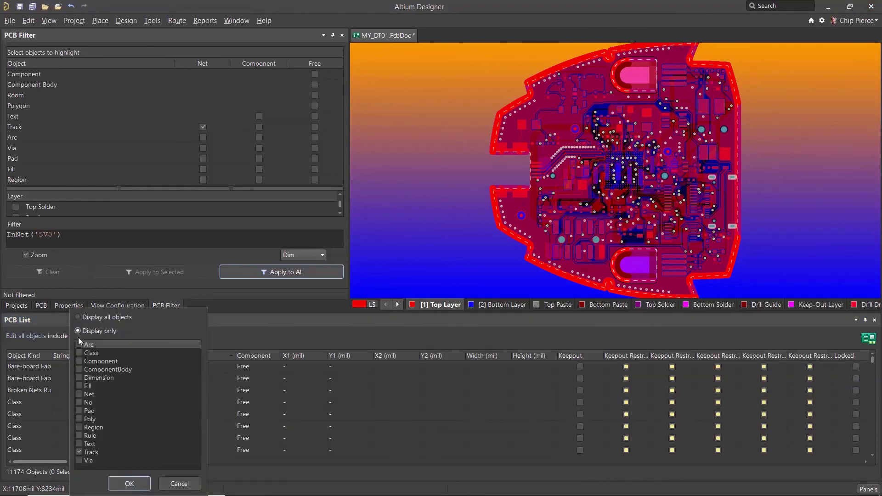
click(79, 453)
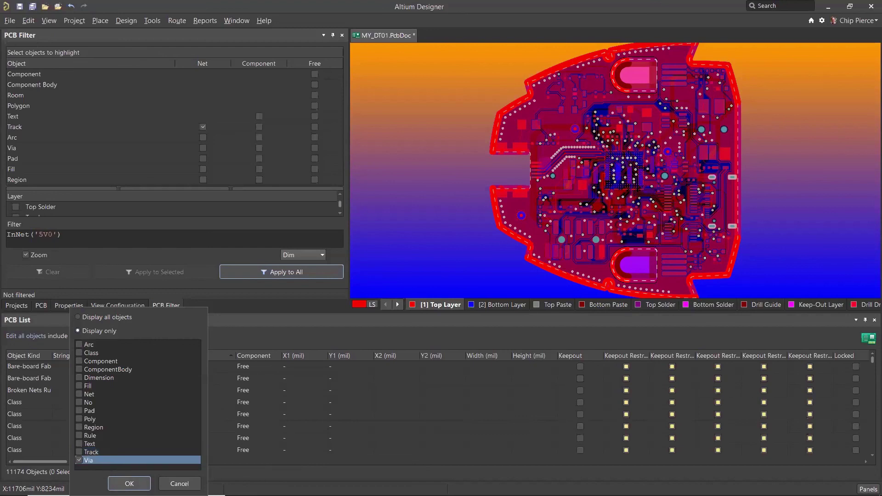
click(129, 483)
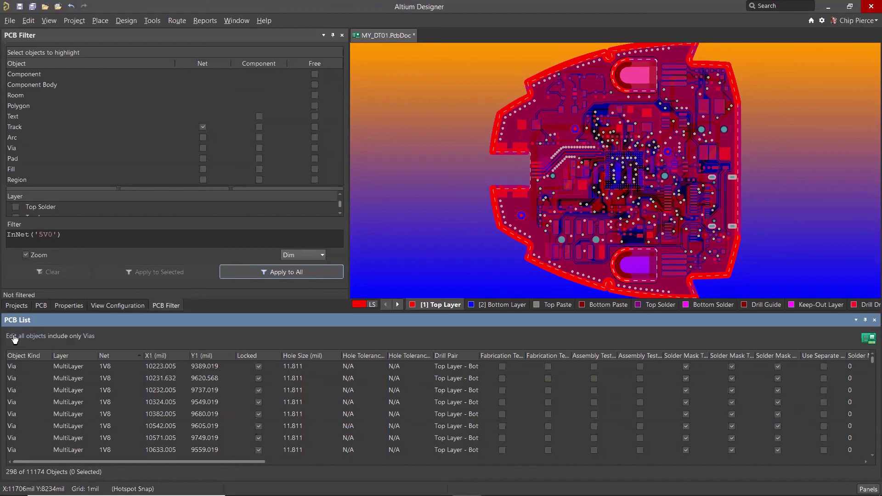
click(312, 366)
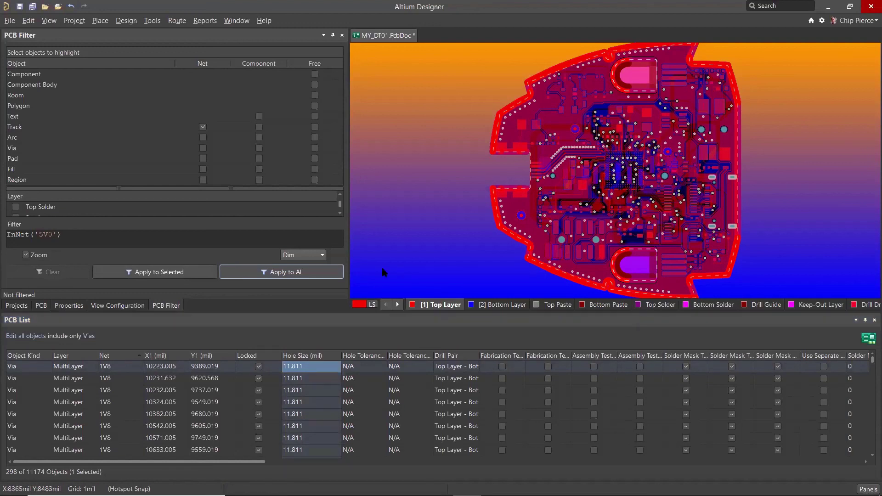
key(q)
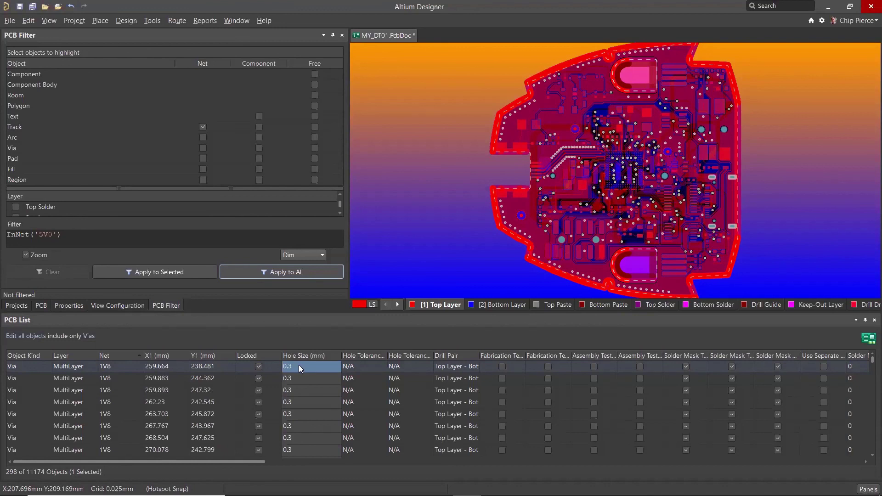
click(410, 269)
key(q)
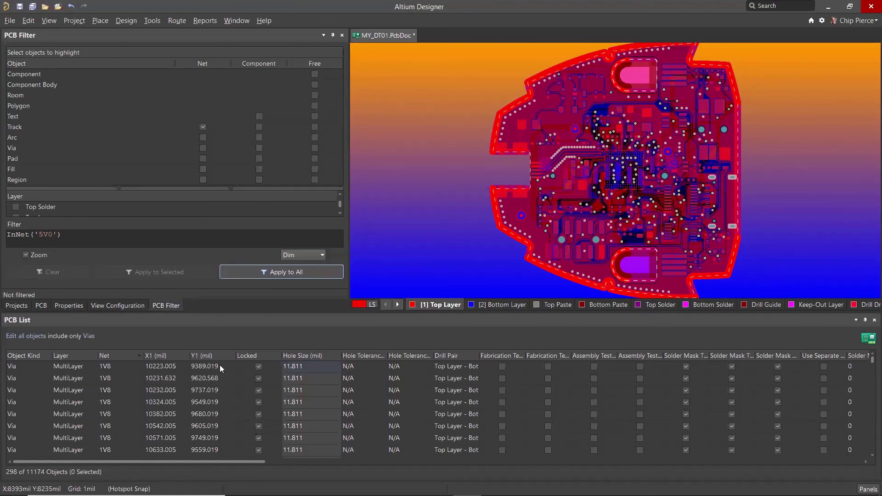
Reveal the board Units setting under Other, then set Properties and PCB List panels to auto-hide
click(70, 306)
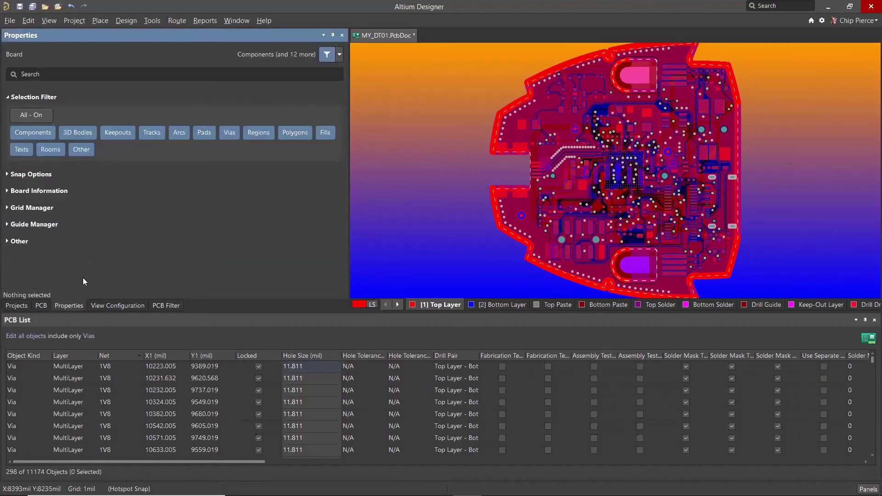
click(9, 208)
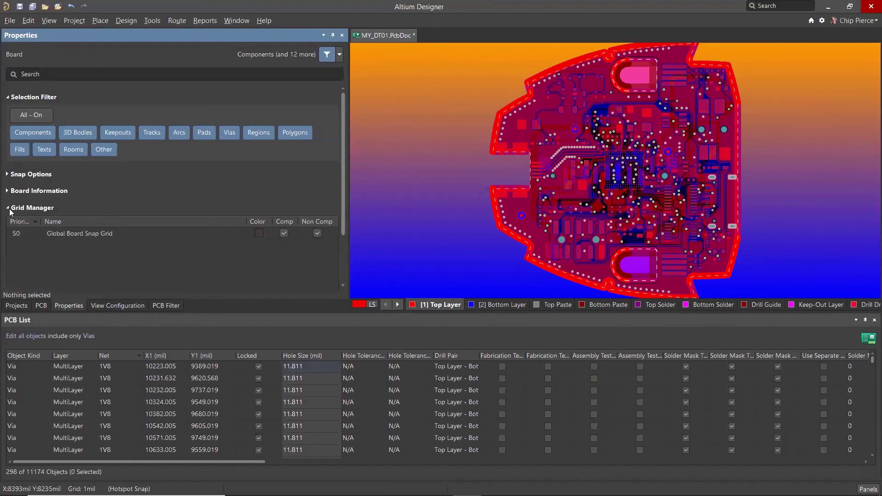
click(9, 209)
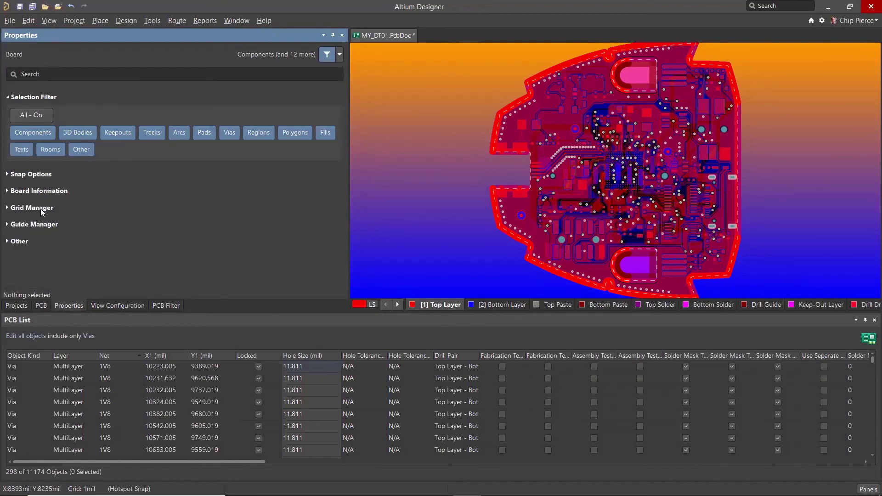
click(6, 242)
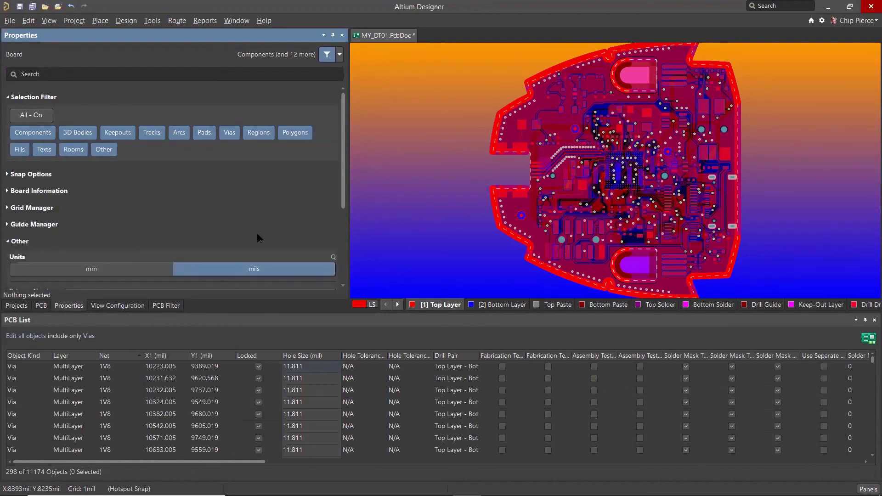
scroll(259, 237, down, 3)
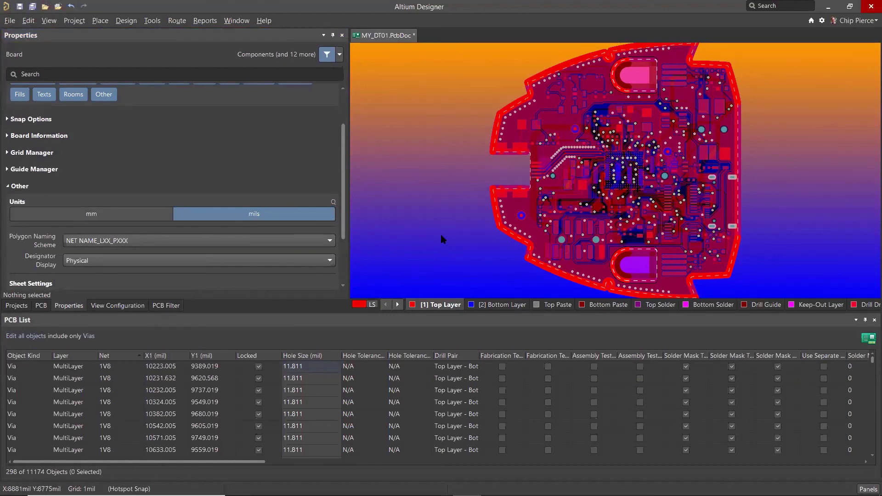
click(332, 35)
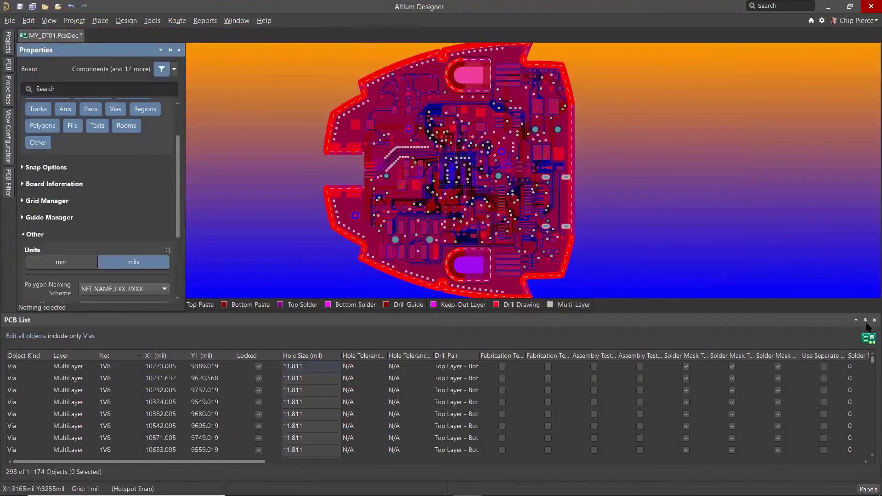
click(866, 320)
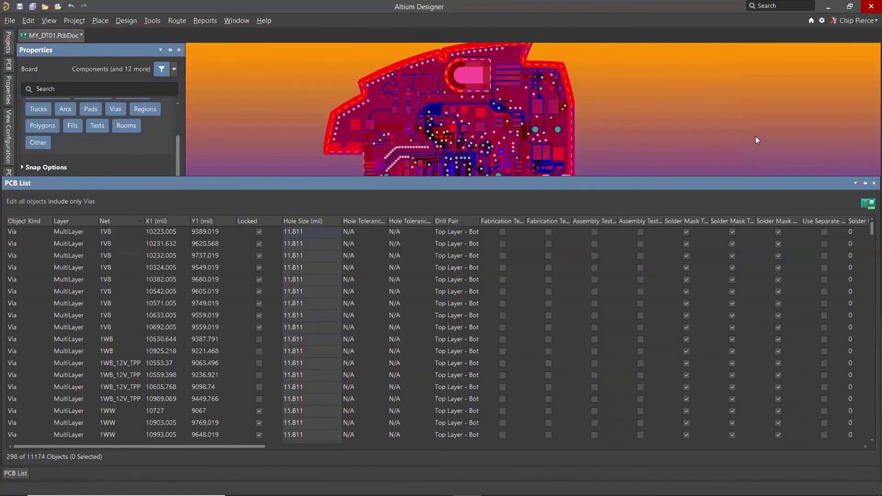